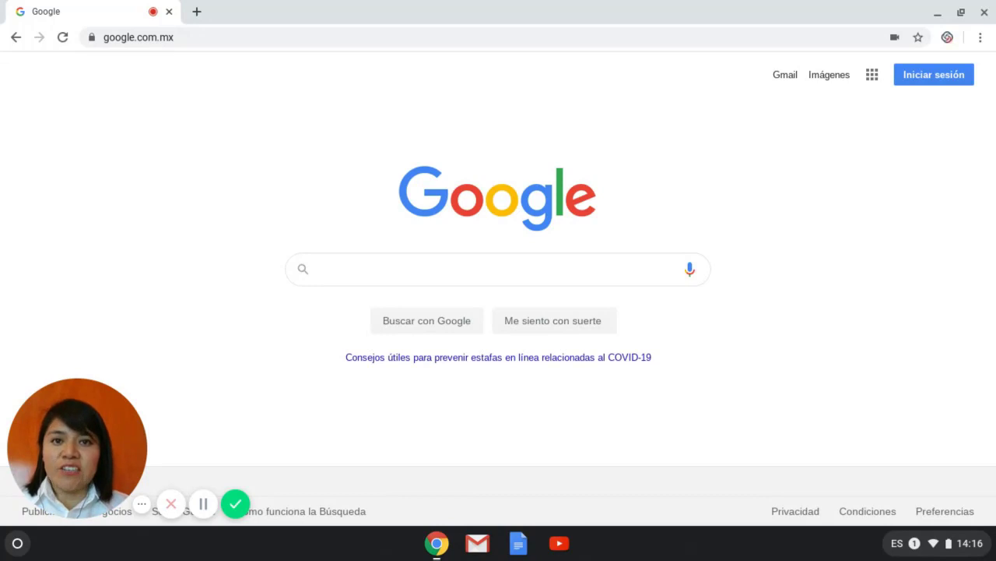
- Go to the Google Classroom site, classroom.google.com, to show the list of classes
click(541, 40)
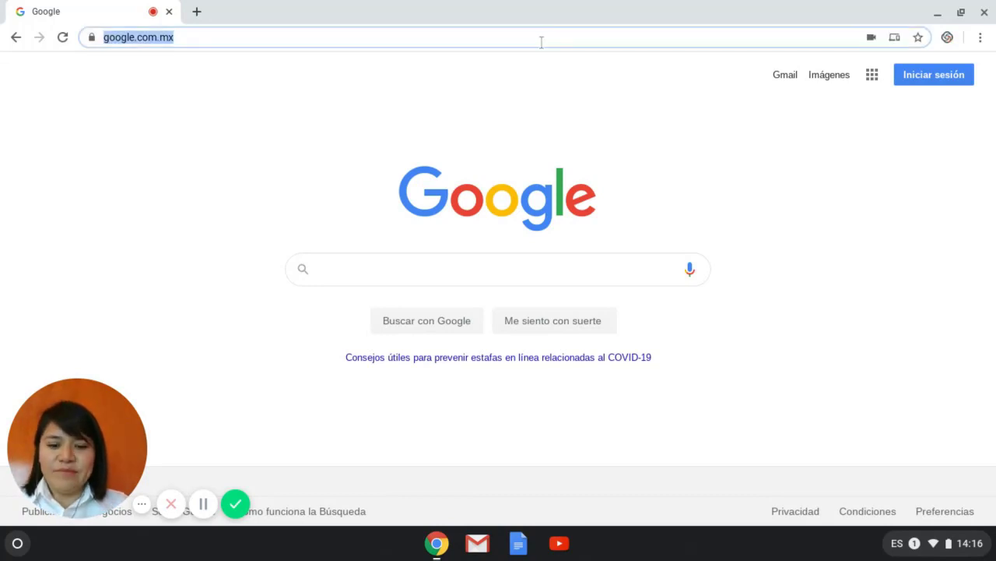
text(class)
key(Return)
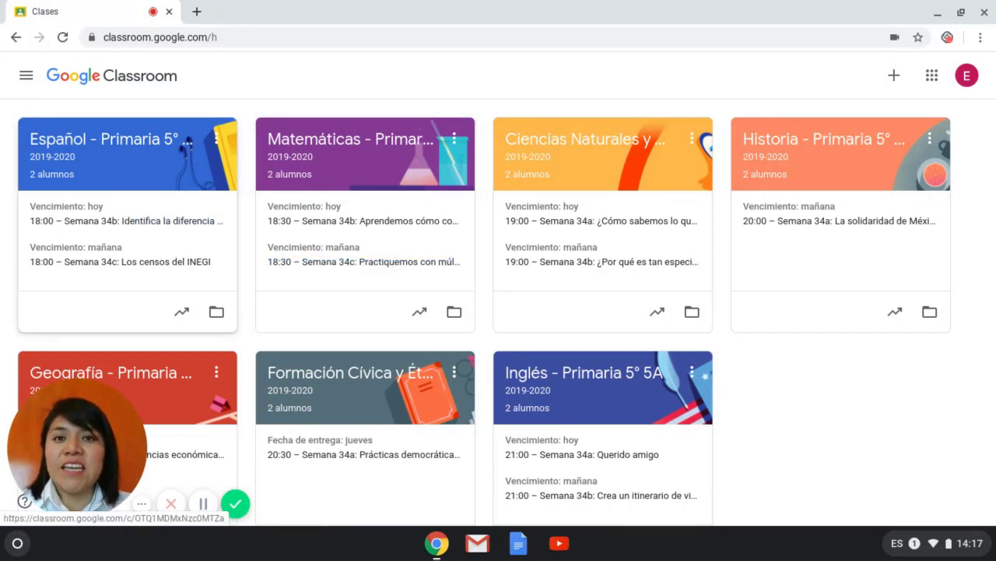
- View the weekly calendar of assignments for all classes, and return to the class list
click(25, 78)
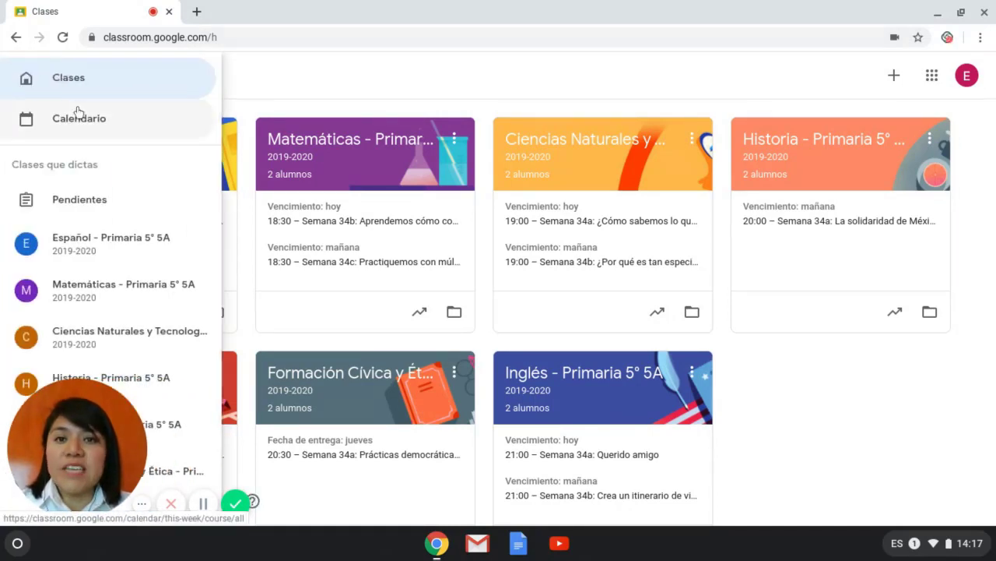
click(118, 125)
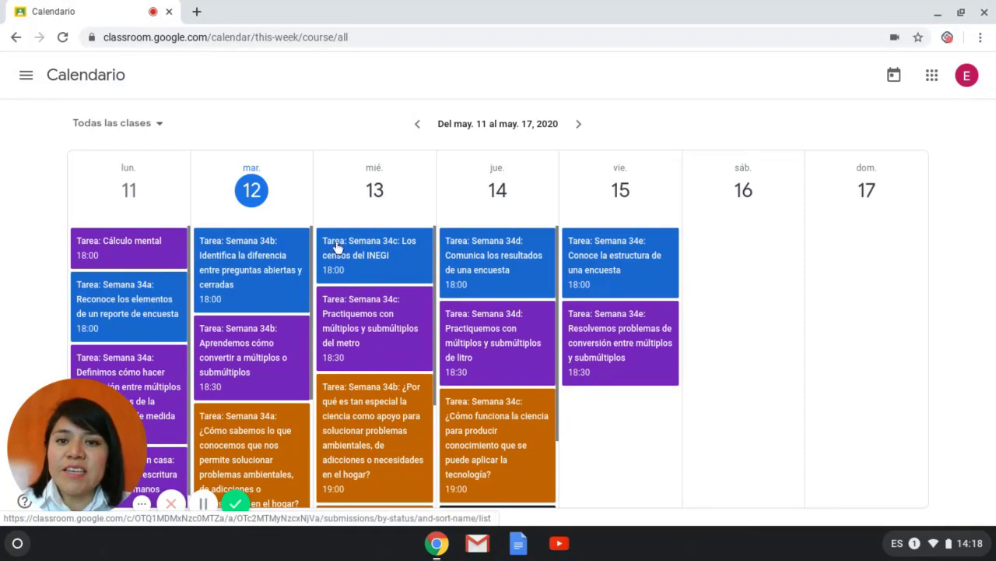
key(alt+Left)
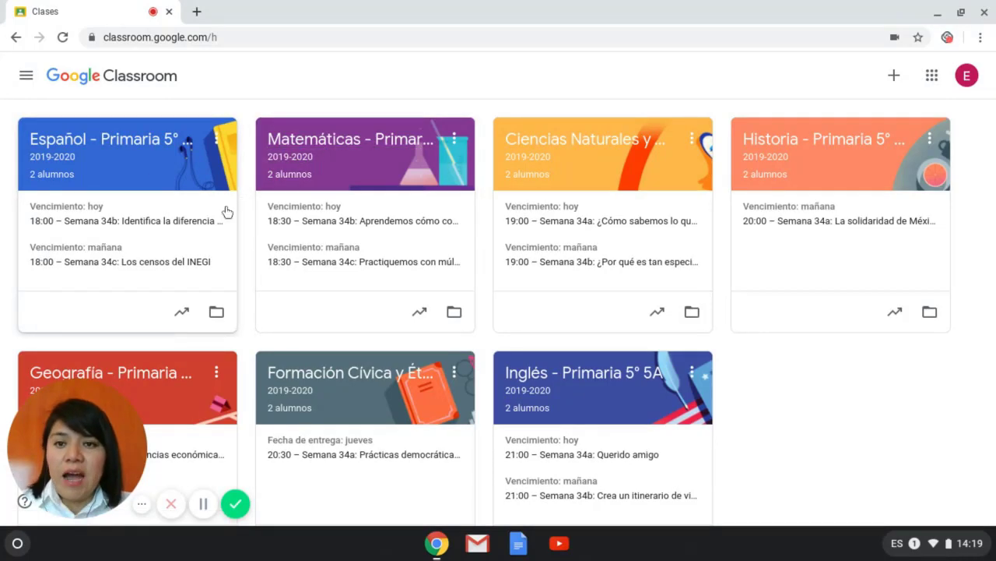
- Open the Español - Primaria 5° 5A class and look through the assignments in its classwork list
click(159, 145)
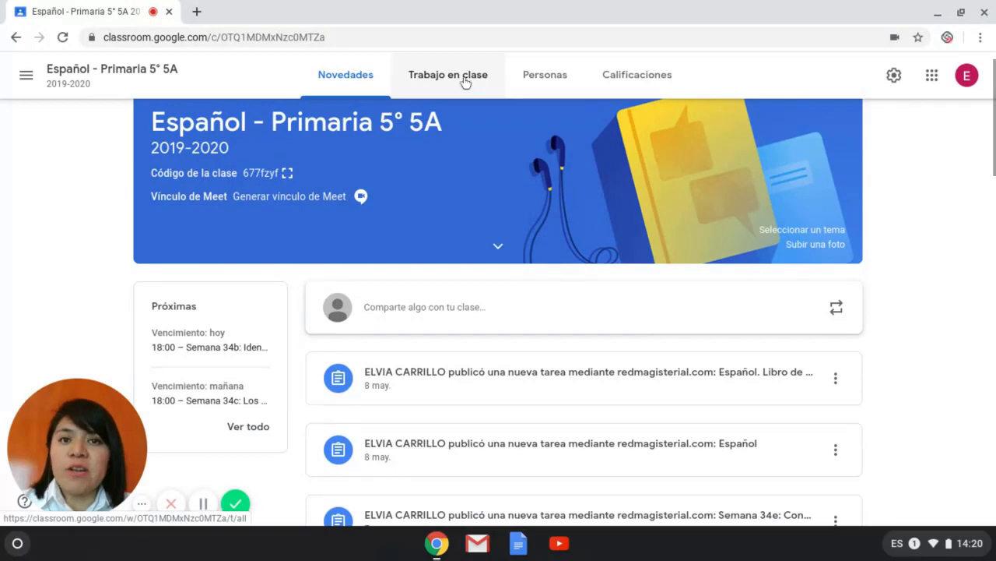
click(447, 77)
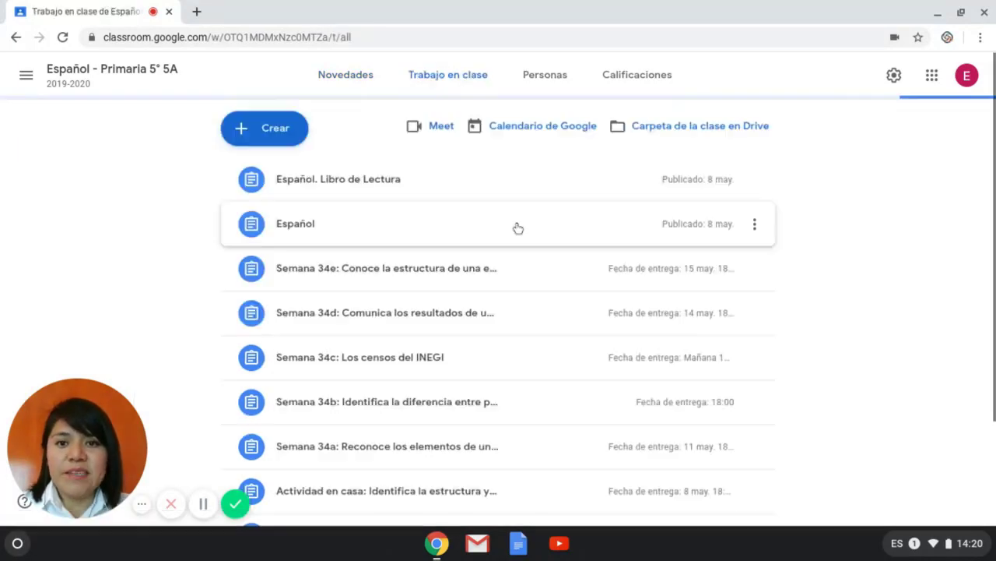
scroll(514, 227, down, 2)
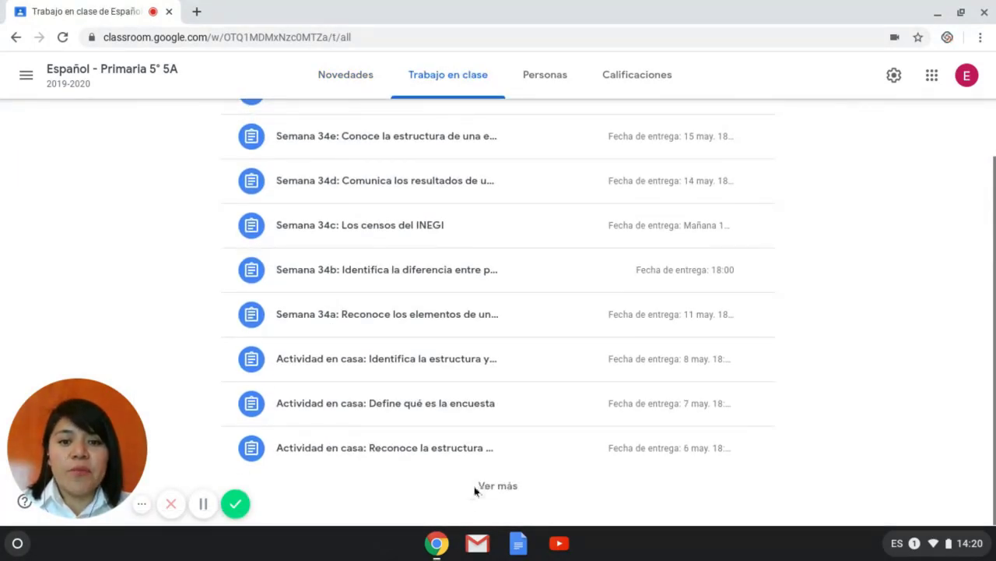
scroll(498, 369, up, 2)
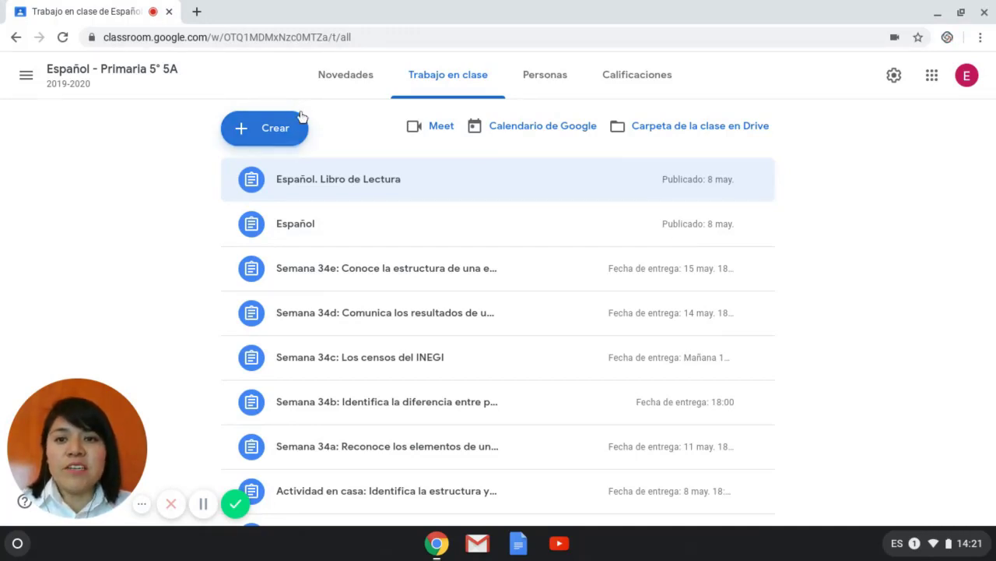
- Create a classwork topic named "Semana 34" in the Español class
click(268, 145)
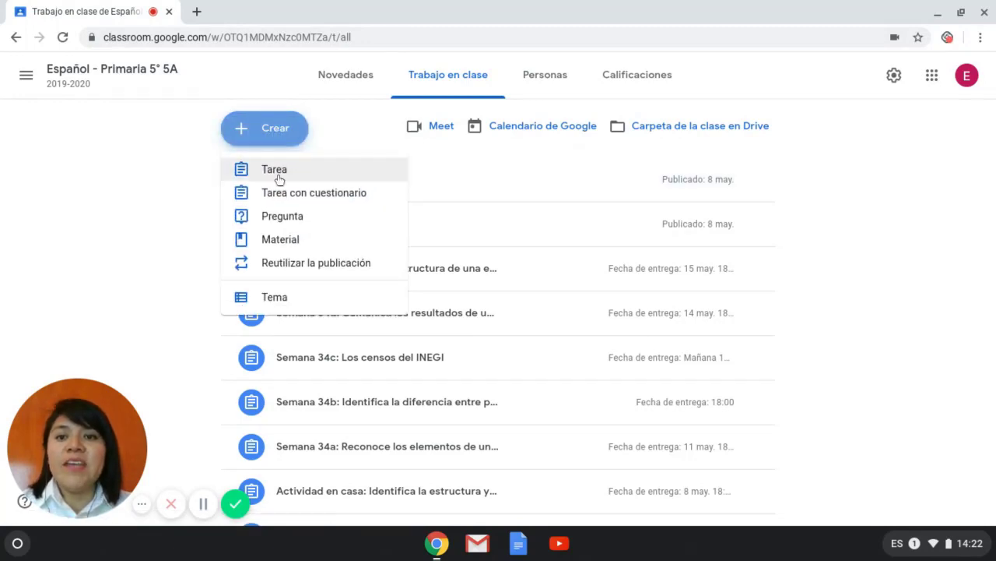
click(288, 300)
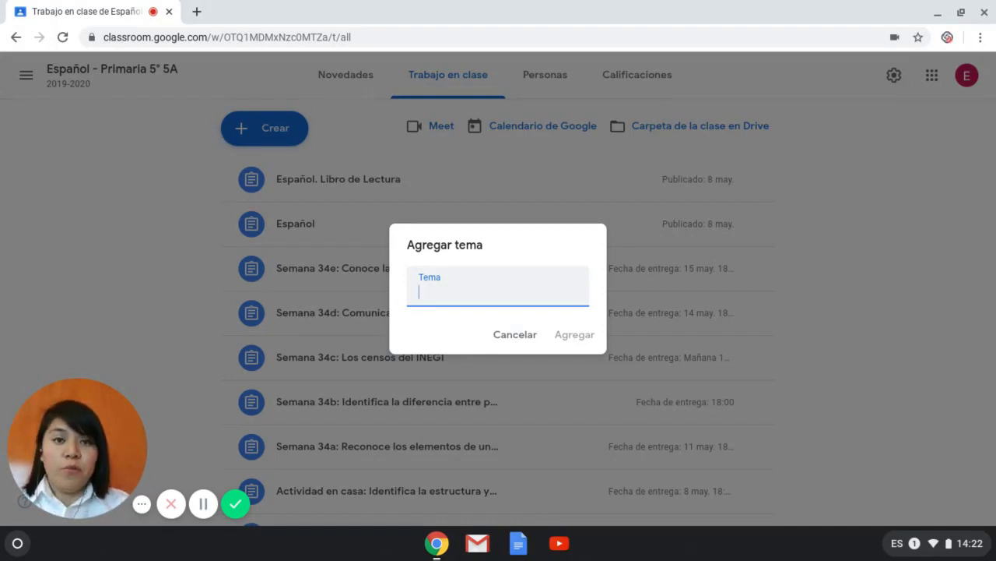
text(Semana )
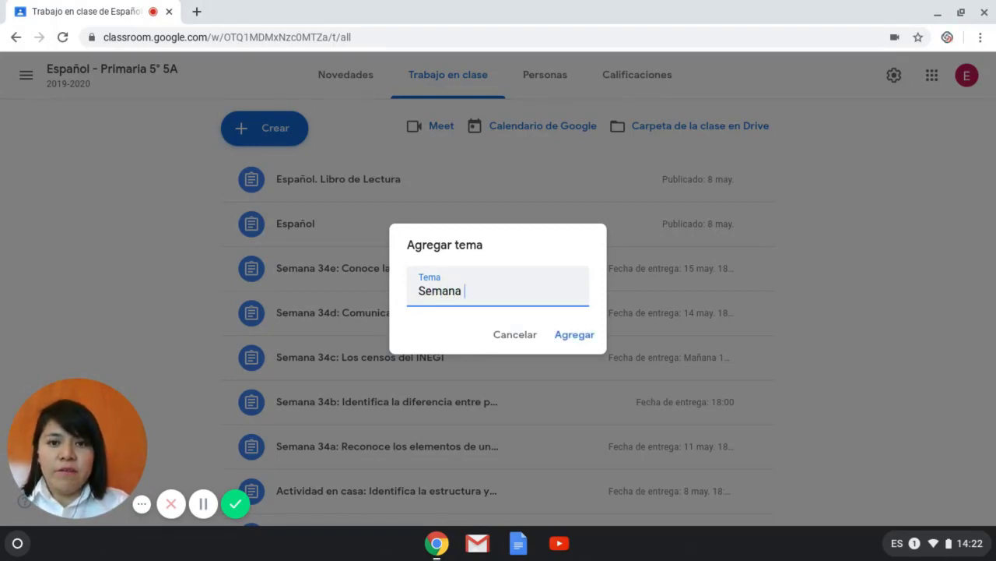
text(34)
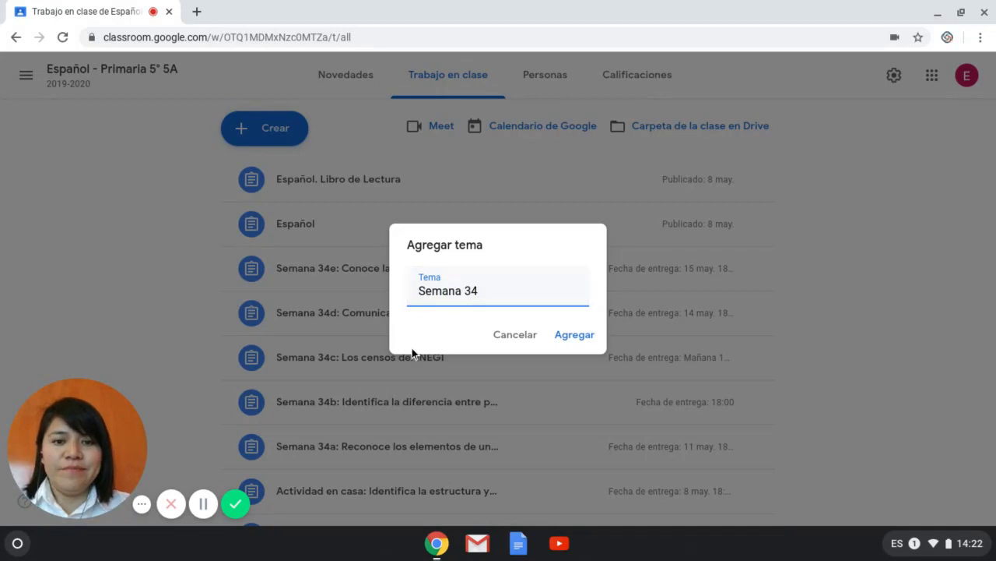
click(571, 335)
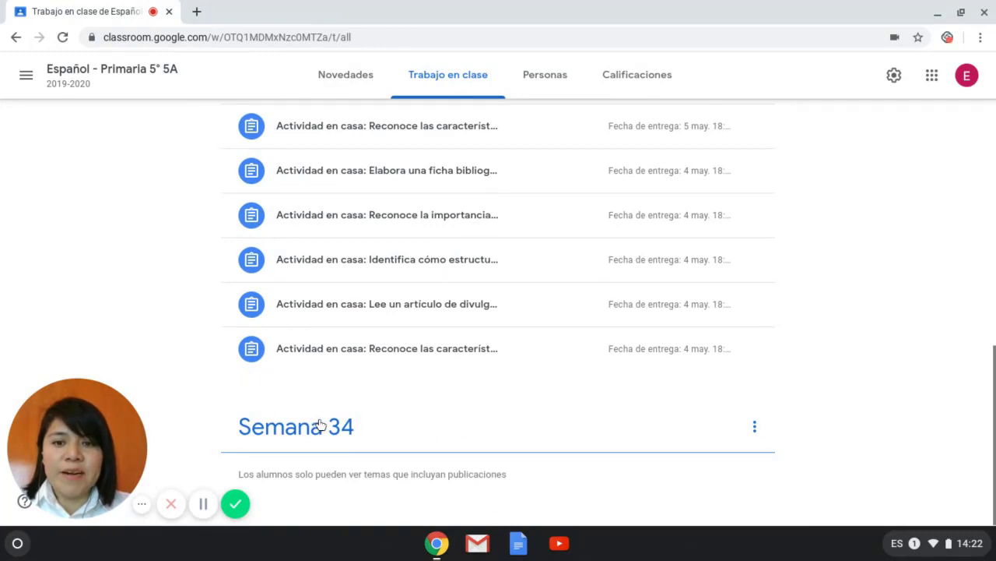
- Move the assignments Semana 34a through Semana 34e into the "Semana 34" topic
scroll(920, 376, up, 5)
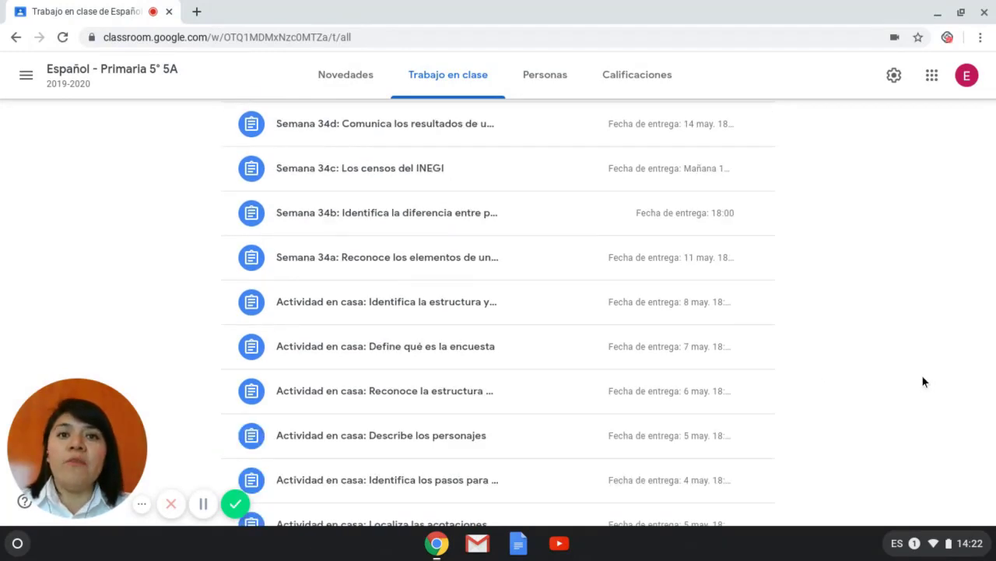
scroll(917, 378, up, 3)
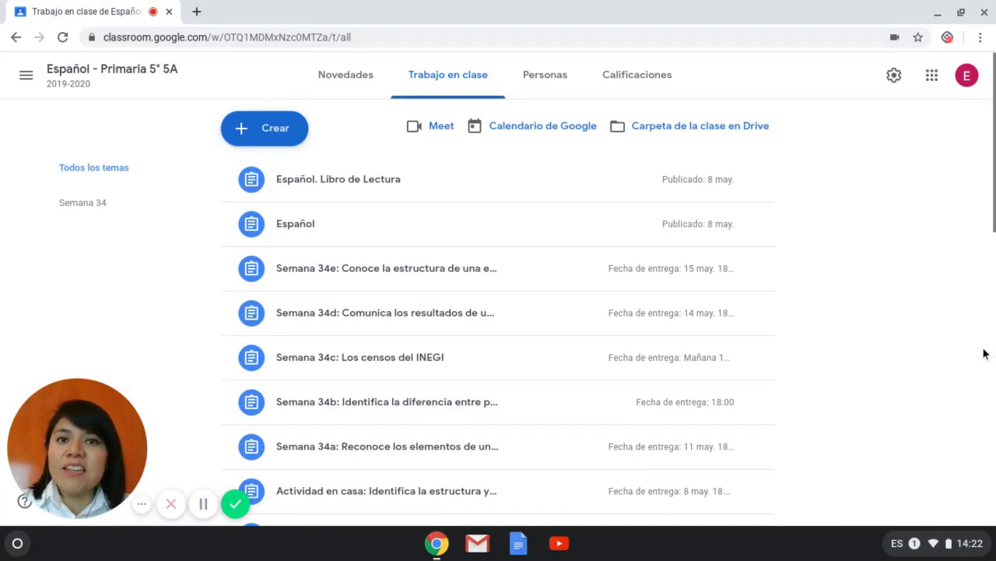
drag(433, 279, 244, 460)
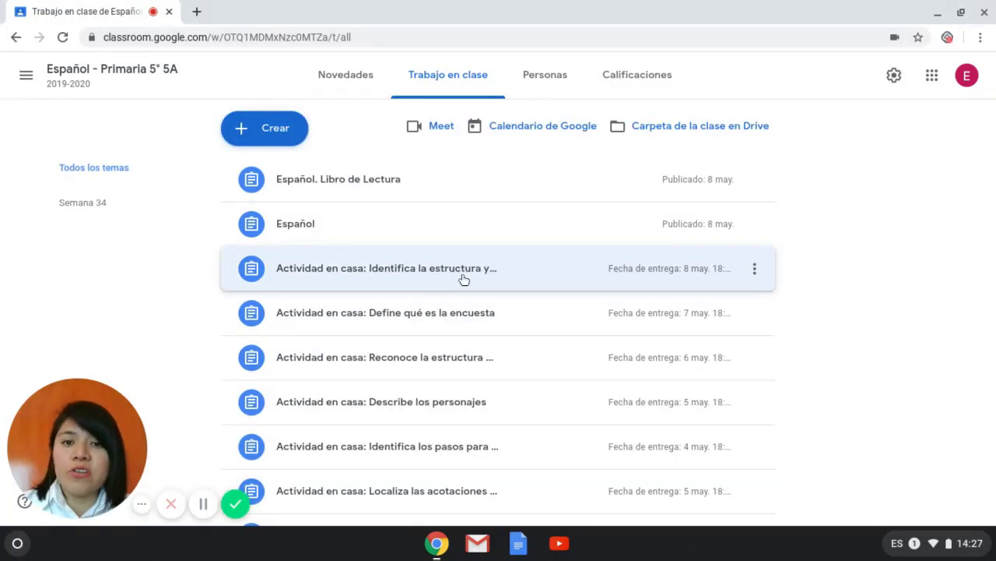
- Edit the assignment "Actividad en casa: Identifica la estructura y tipos de encuesta", assign it to a new topic named "Encuestas", and save it
click(755, 278)
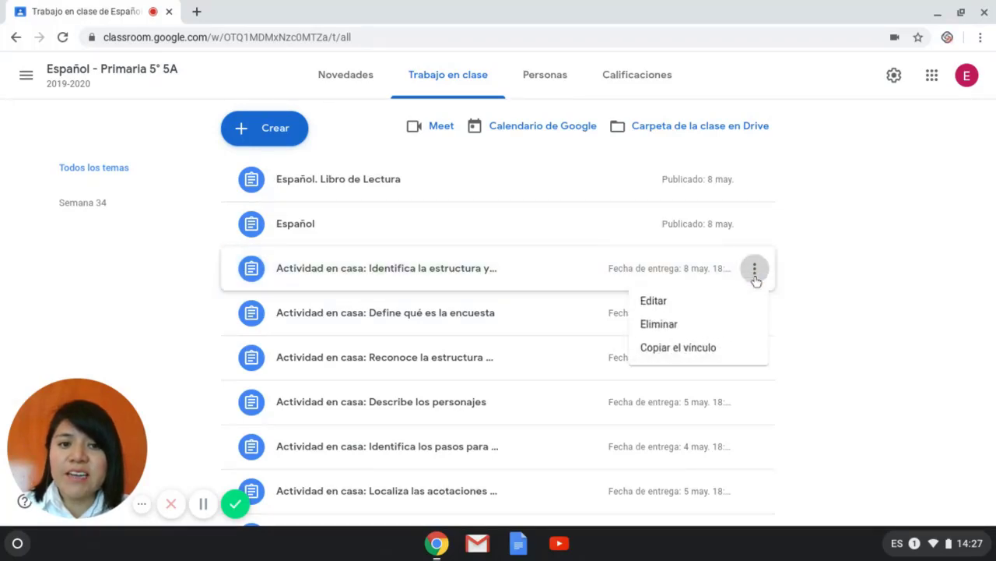
click(674, 300)
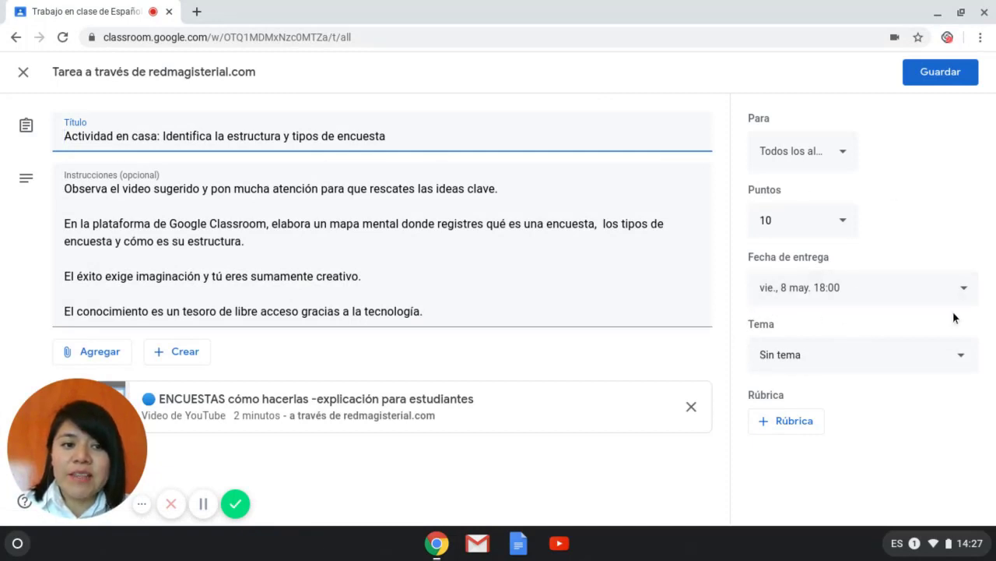
click(918, 362)
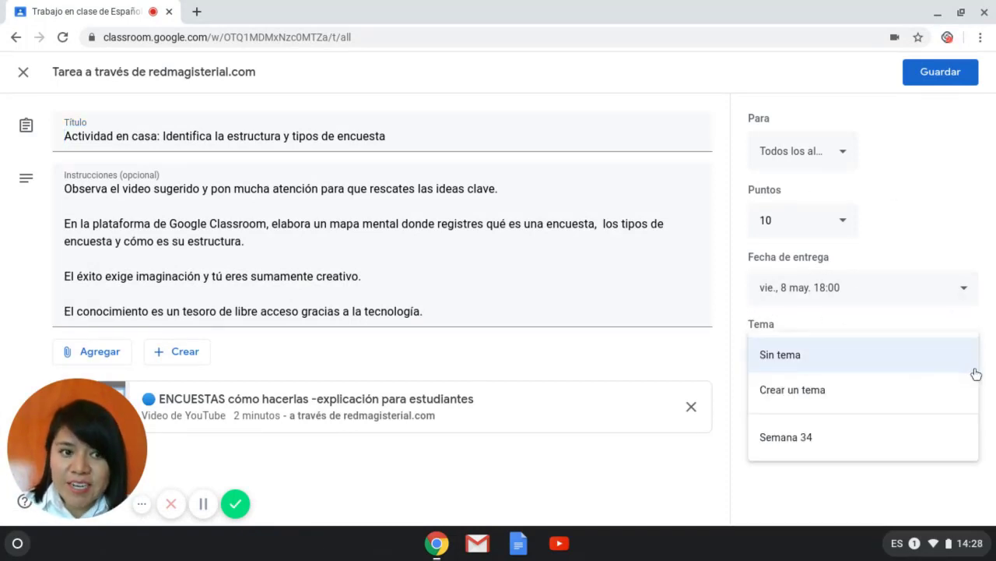
click(813, 402)
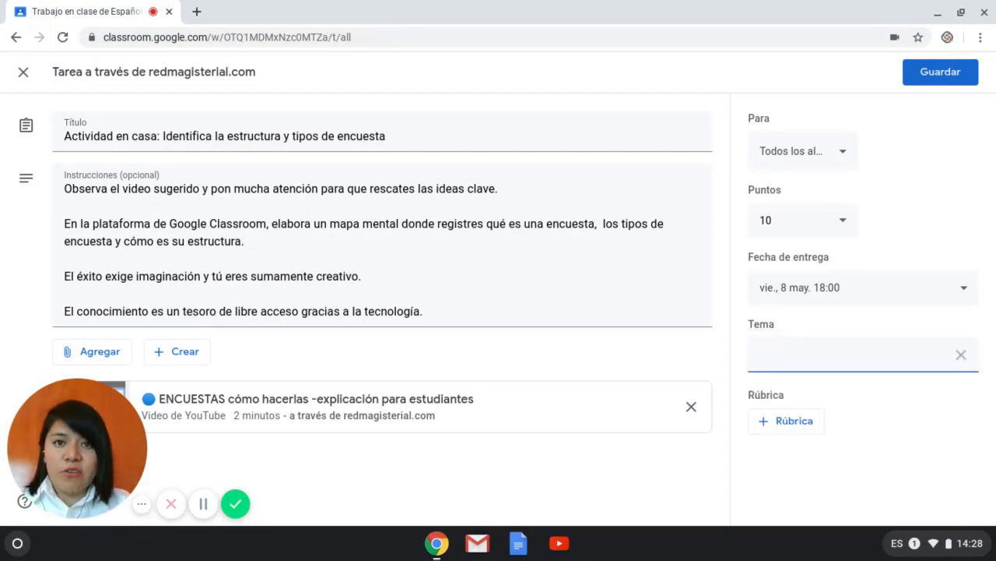
text(Encuestas)
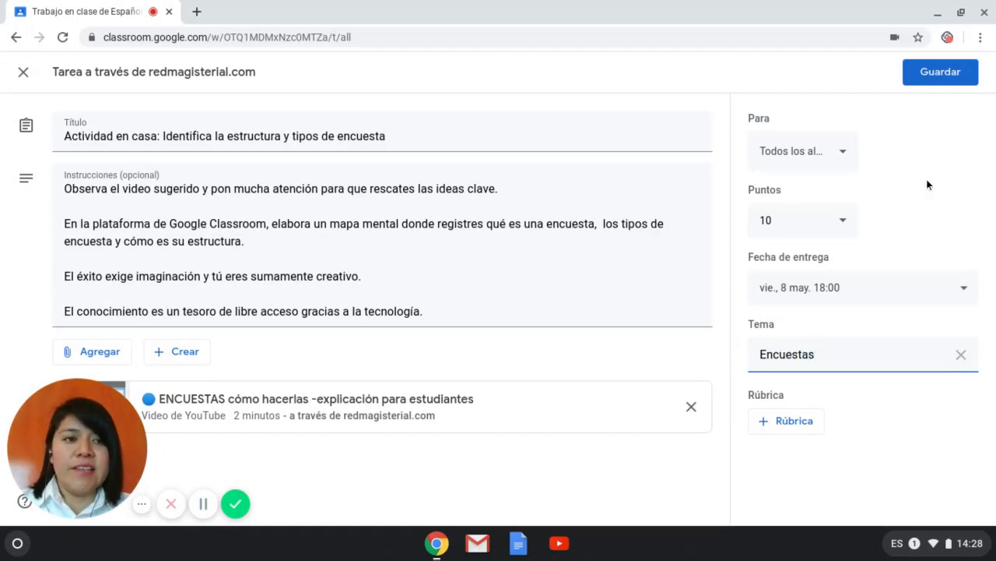
click(941, 72)
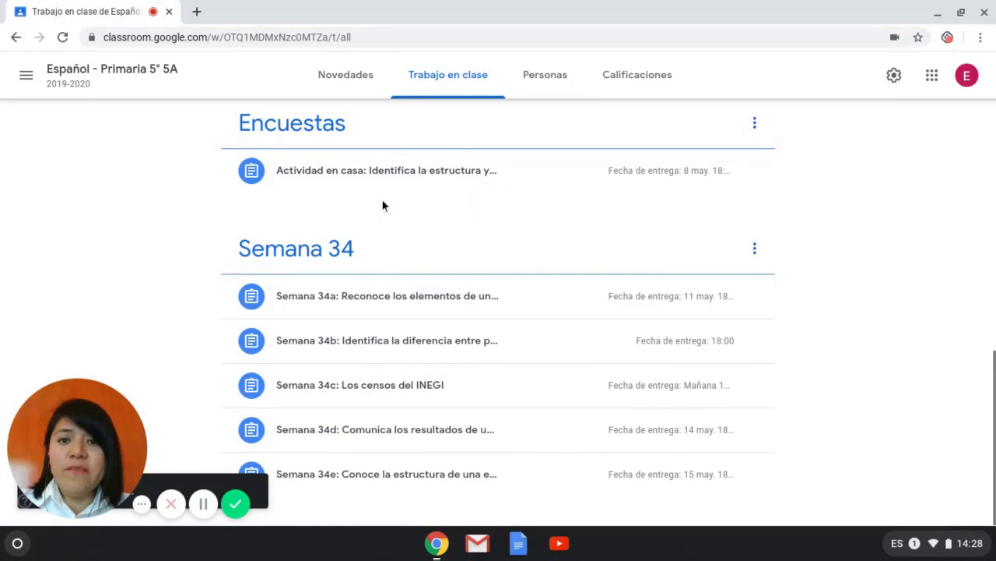
- Edit the assignment "Actividad en casa: Define qué es la encuesta", set its topic to the existing "Encuestas", and save it
scroll(995, 270, up, 10)
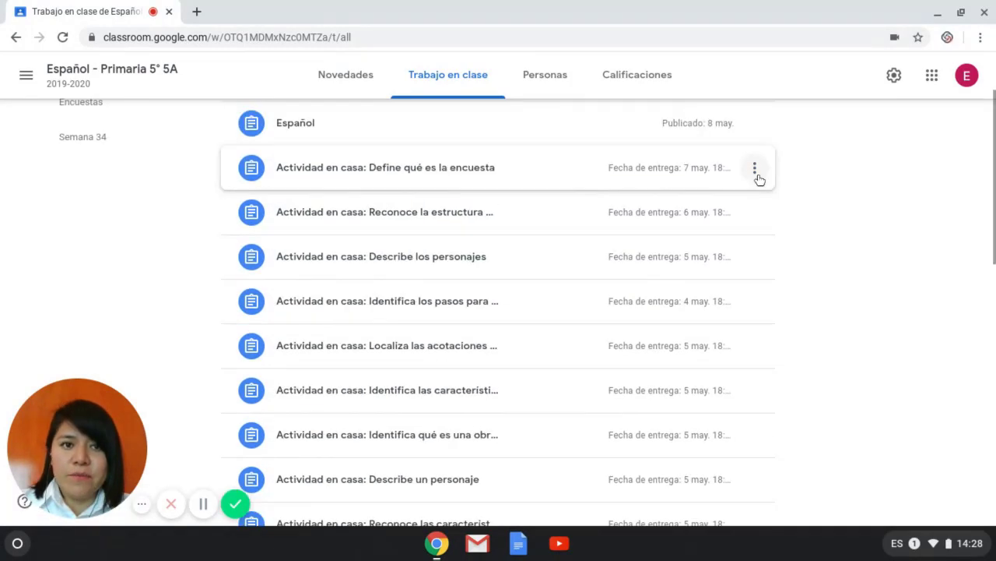
click(754, 167)
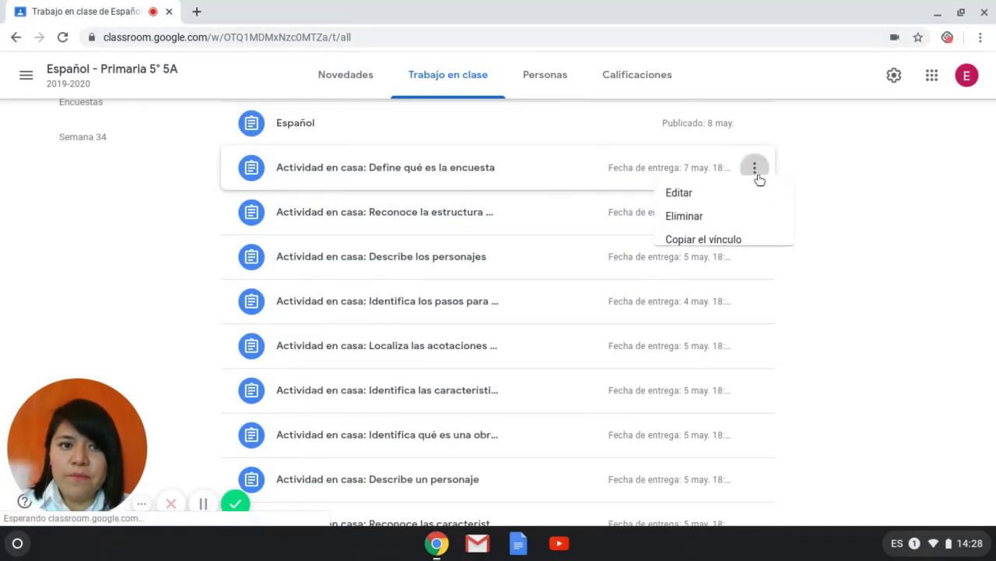
click(681, 203)
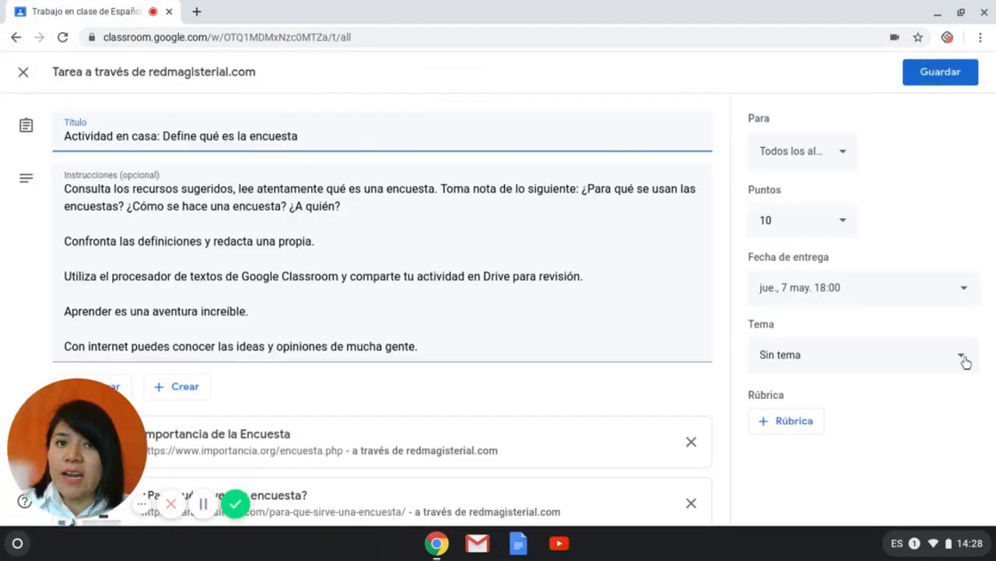
click(964, 360)
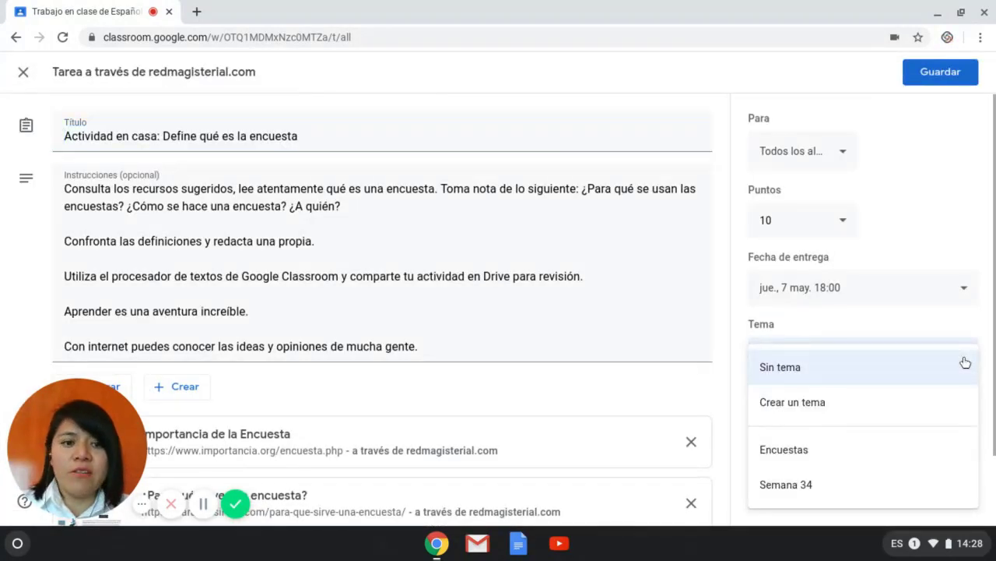
click(805, 455)
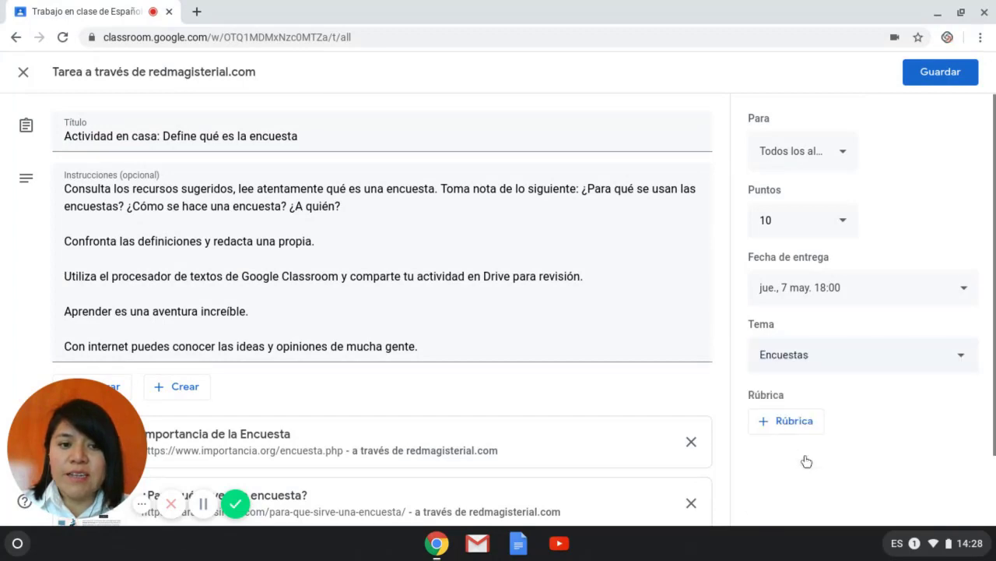
click(925, 74)
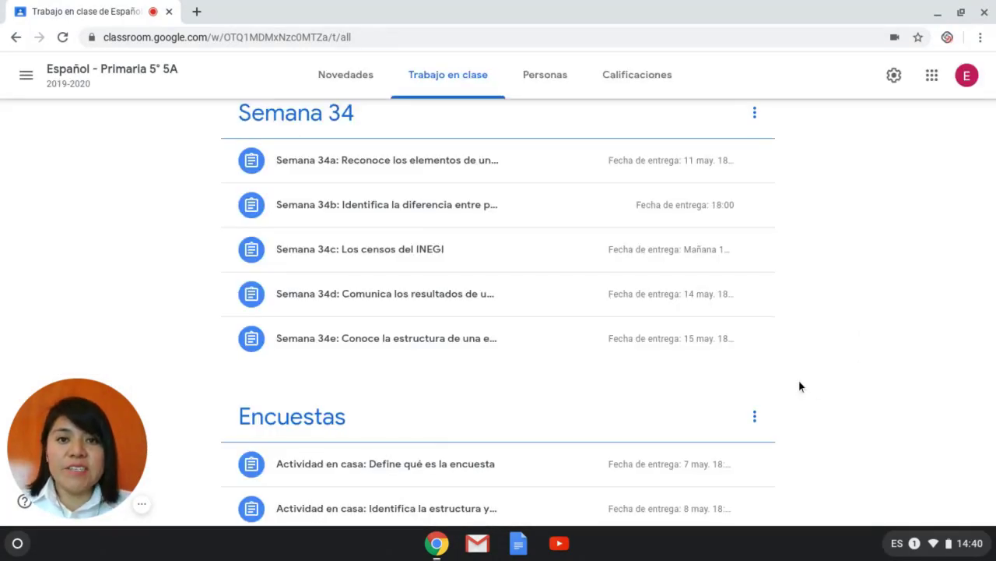
- Create a classwork topic named "Actividades de repaso" in the Español class
scroll(797, 376, down, 1)
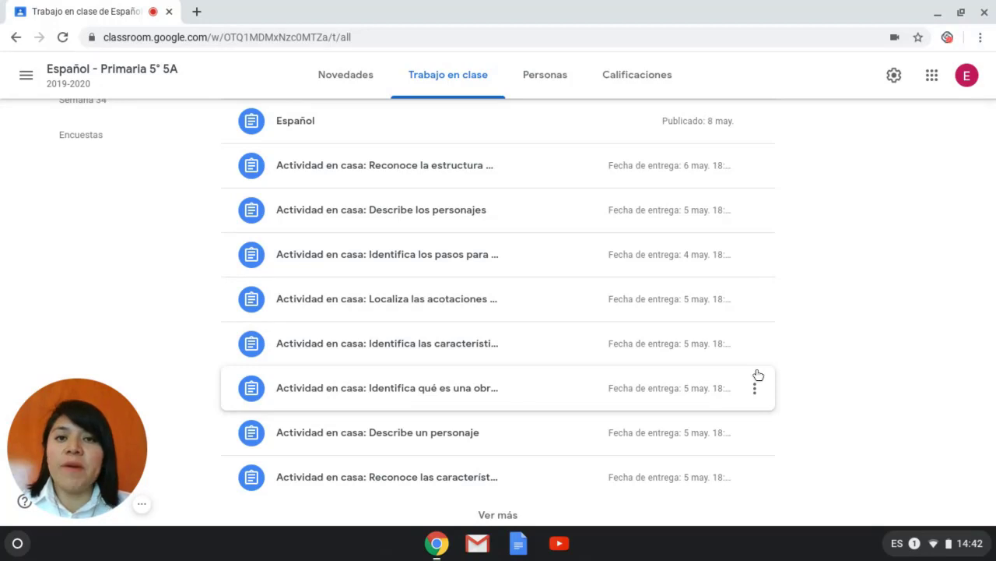
scroll(756, 375, up, 3)
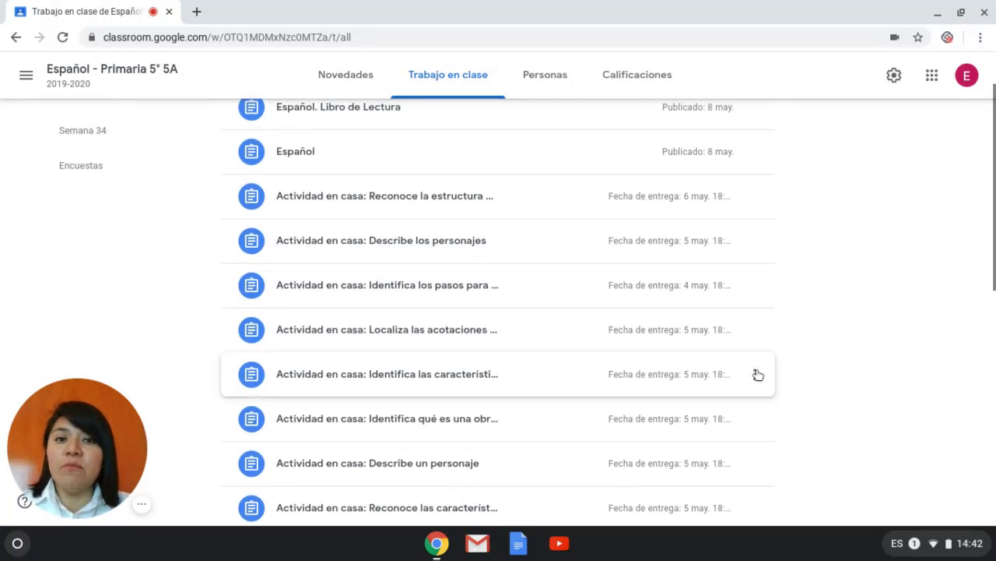
scroll(821, 338, down, 2)
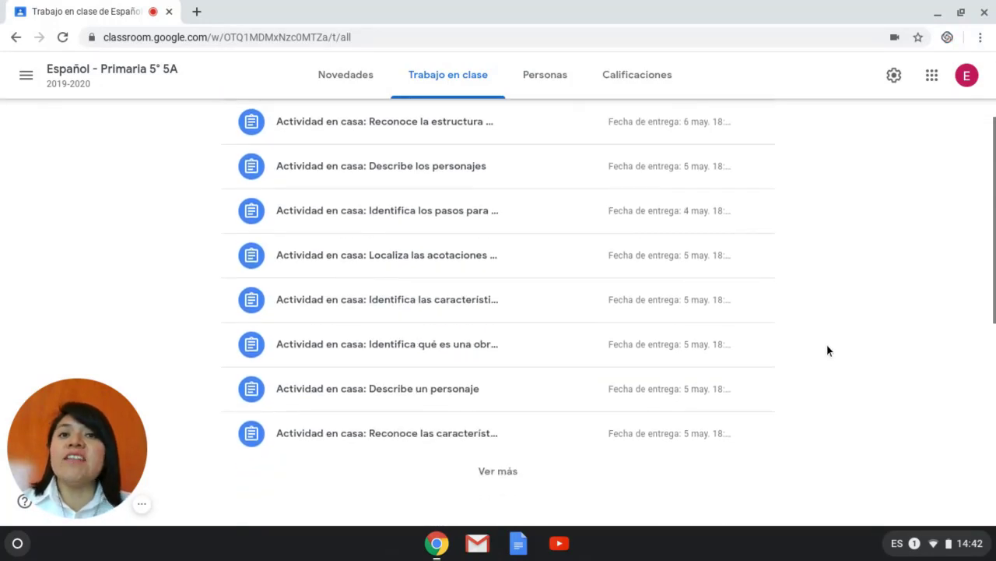
scroll(828, 350, up, 2)
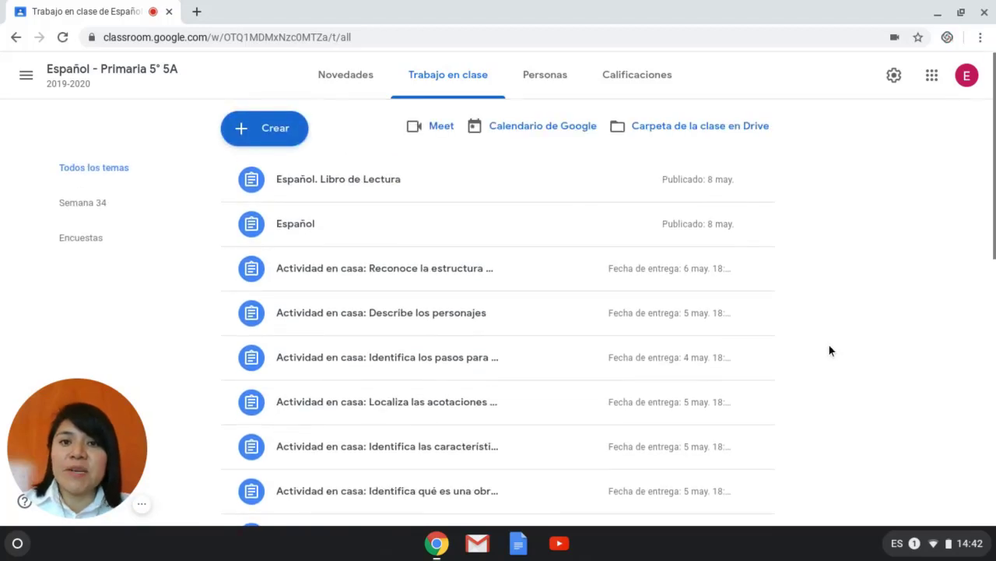
click(265, 128)
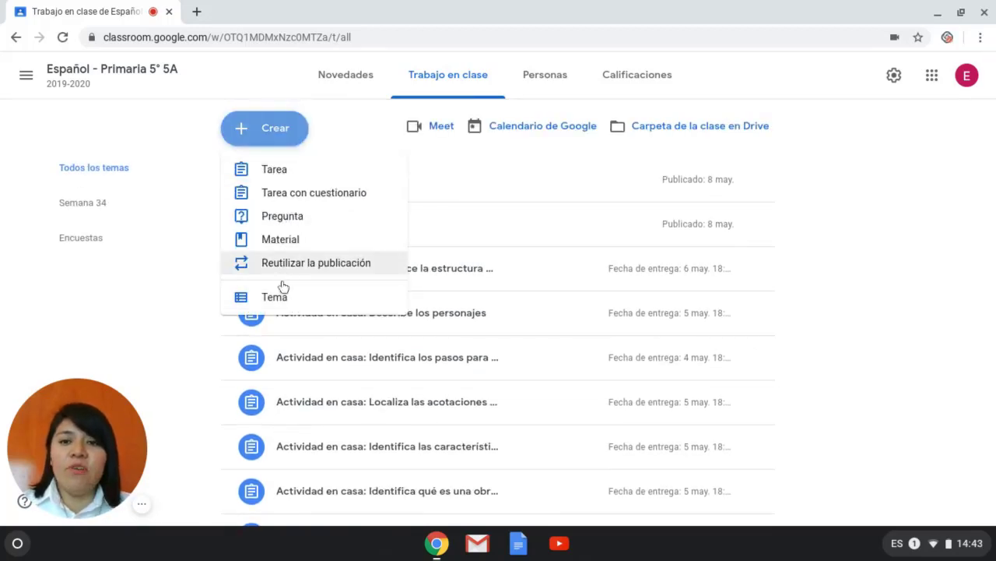
click(280, 296)
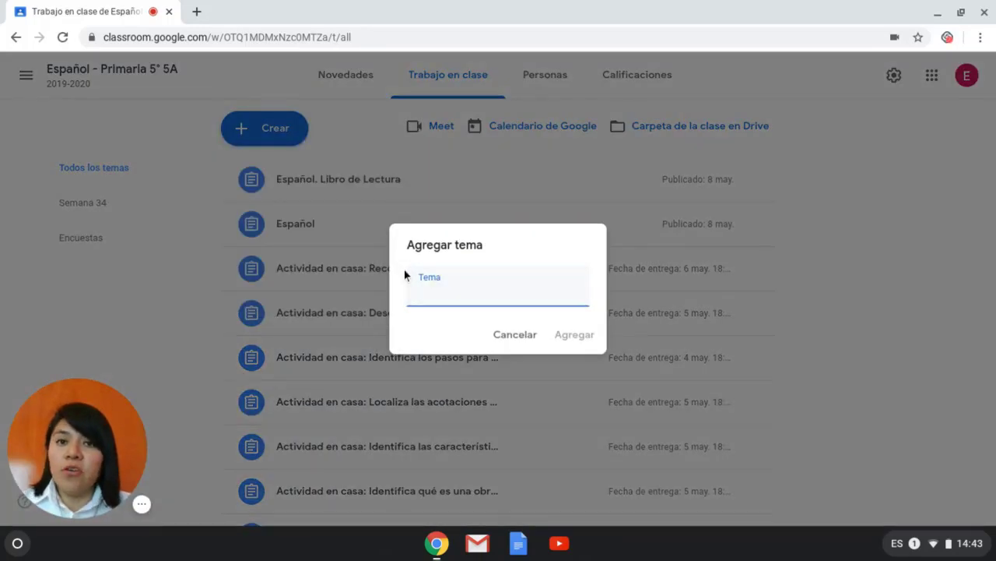
text(A)
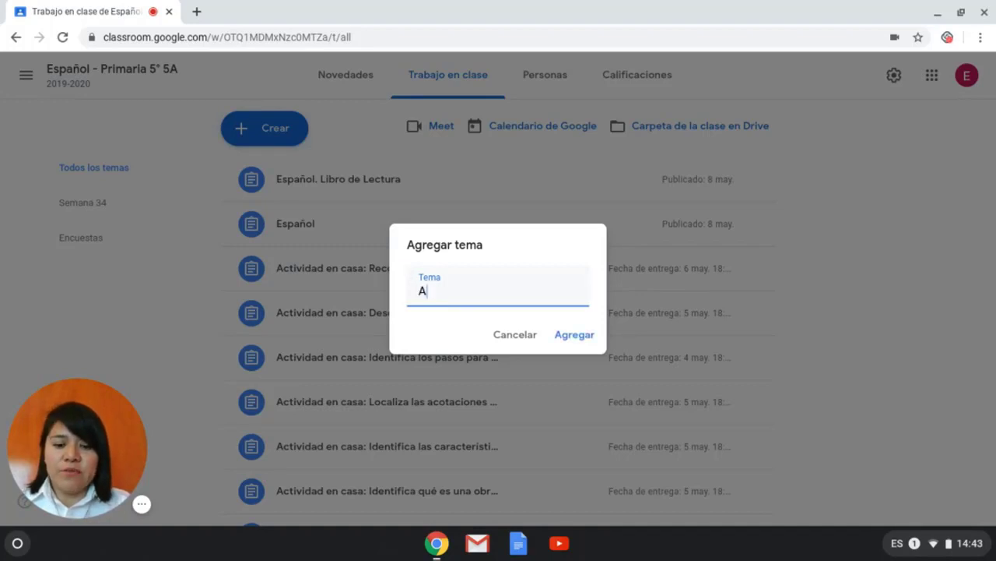
text(ctividades de repaso)
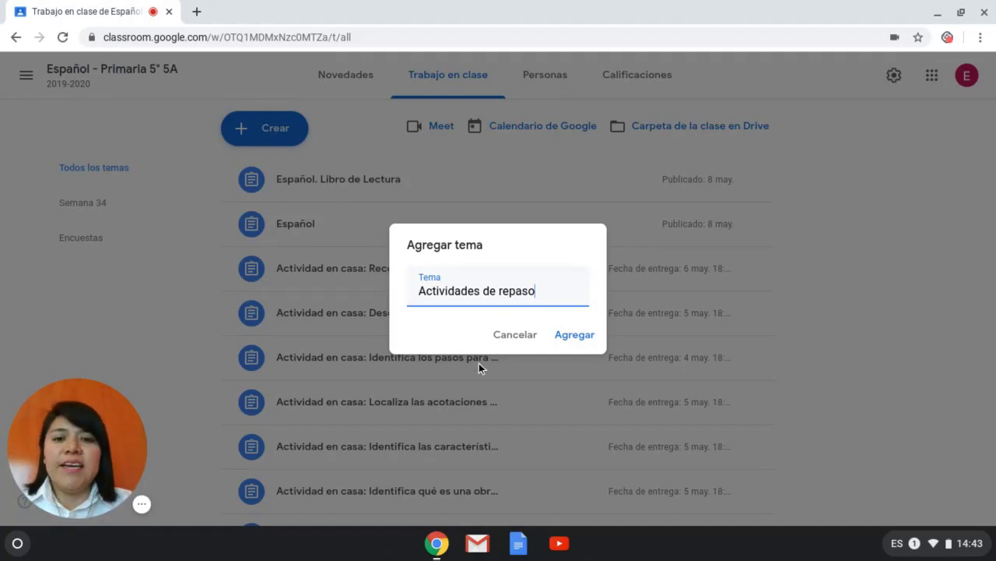
click(567, 340)
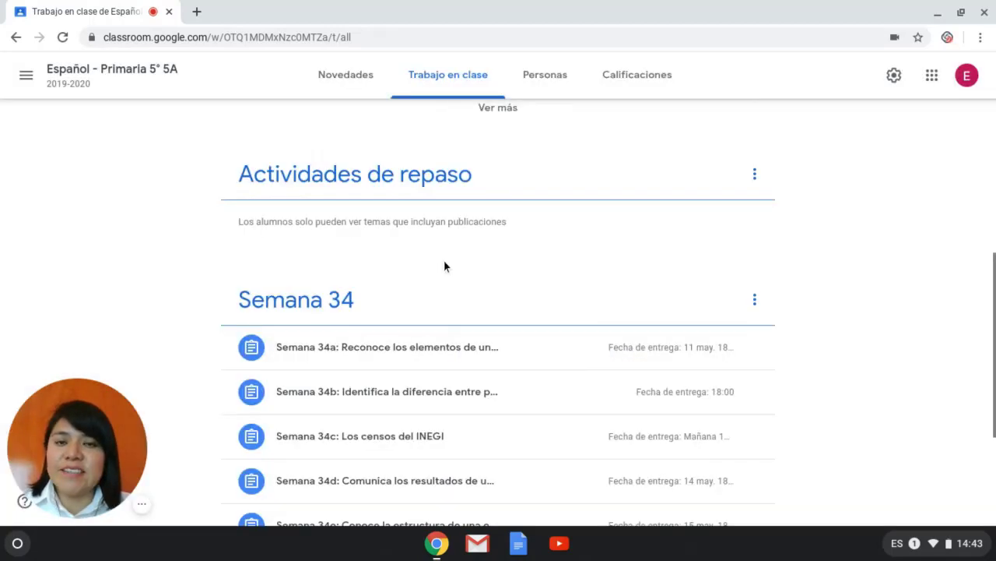
- Move the "Actividad en casa" assignments that have no topic into the "Actividades de repaso" topic
scroll(467, 218, up, 6)
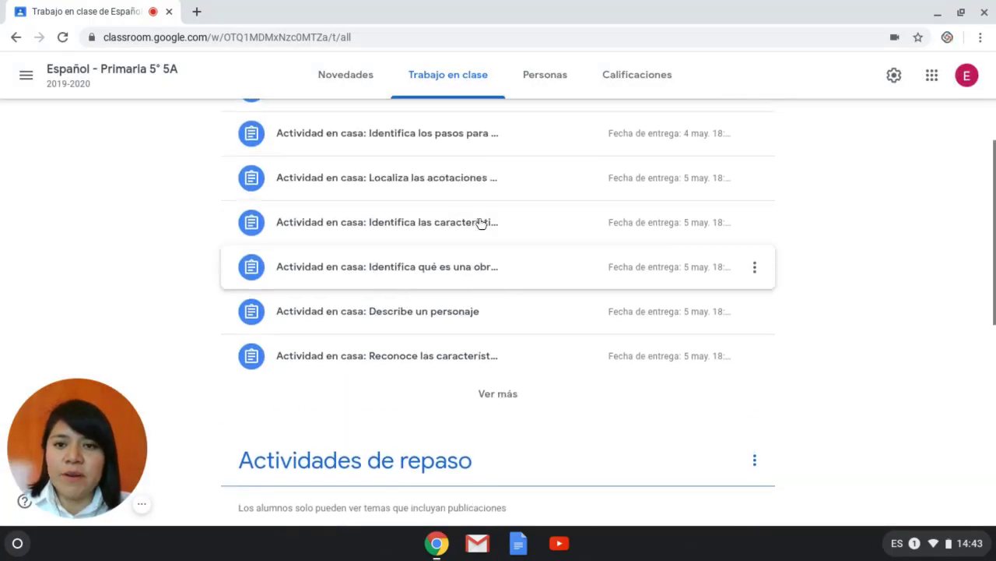
drag(433, 197, 367, 487)
drag(375, 342, 327, 436)
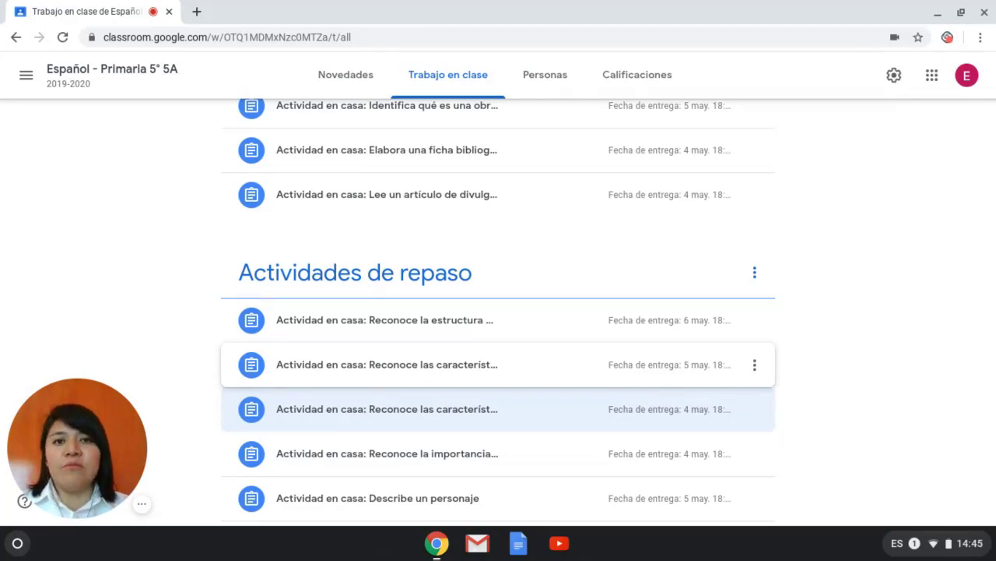
drag(789, 364, 789, 365)
- Reorder the classwork topics so that "Semana 34" comes first, followed by "Encuestas" and "Actividades de repaso"
scroll(789, 369, down, 3)
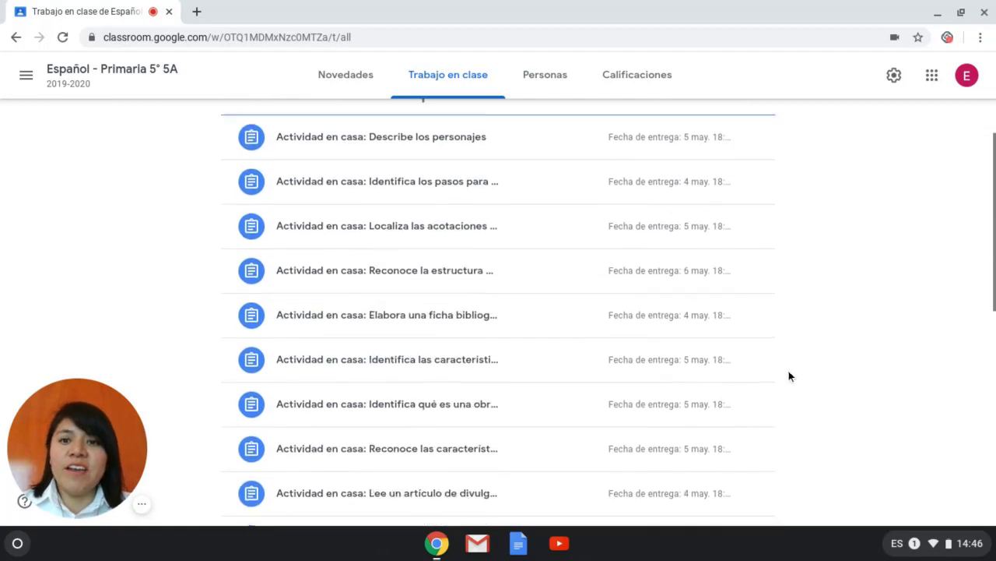
scroll(788, 376, down, 5)
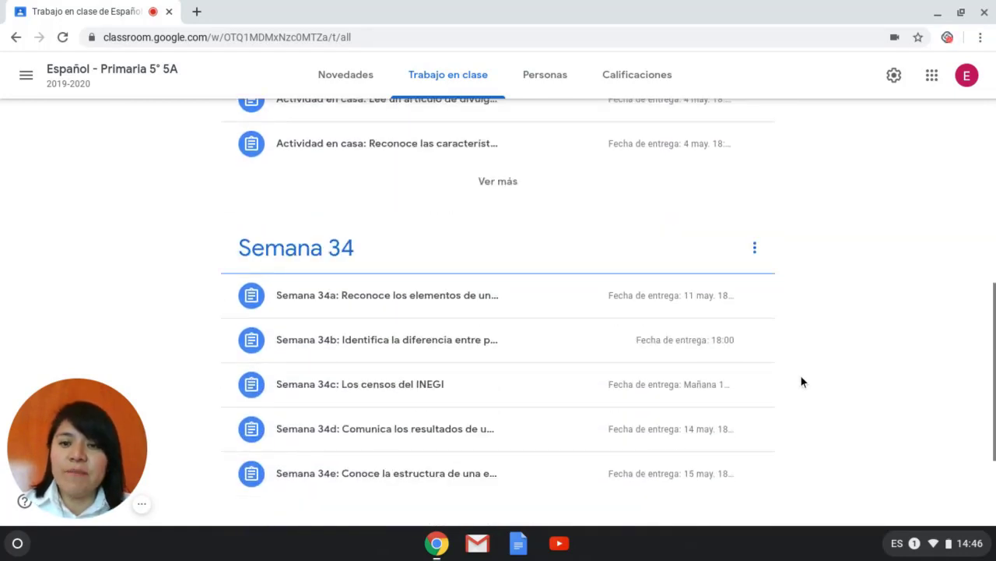
scroll(802, 381, down, 2)
scroll(801, 377, up, 2)
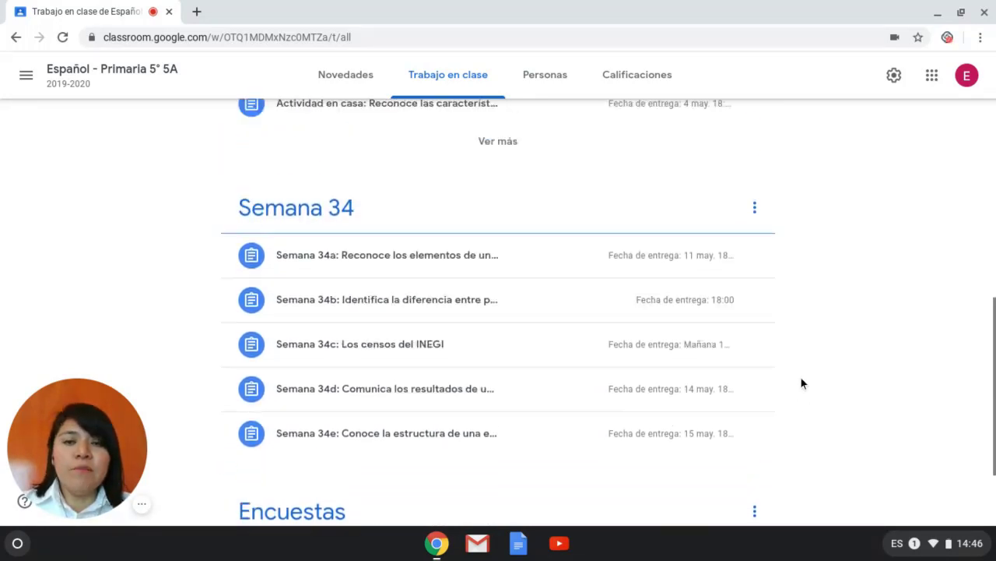
scroll(802, 382, up, 1)
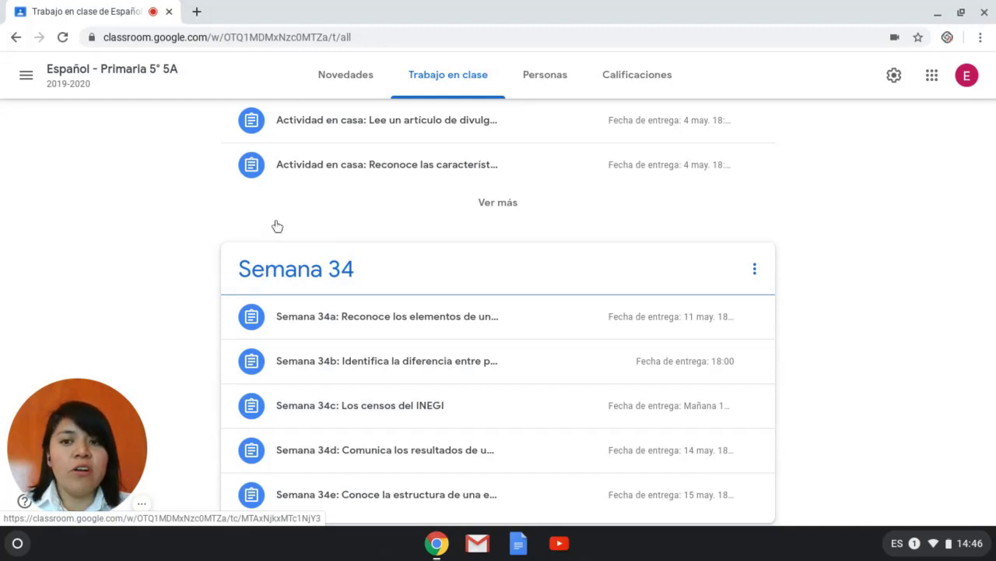
drag(280, 265, 360, 137)
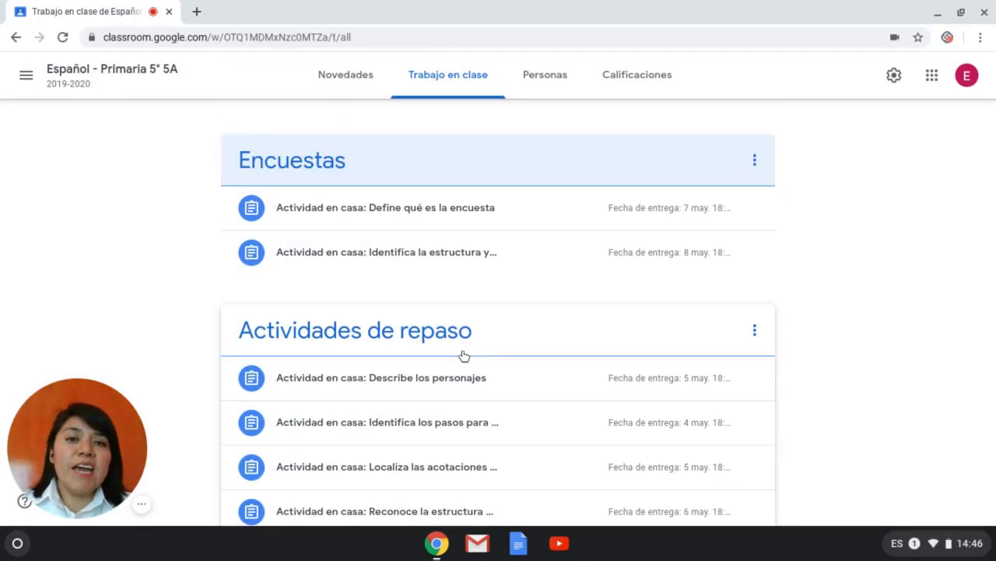
- Review the order of the topics and the assignments and due dates listed under each one
scroll(724, 372, down, 1)
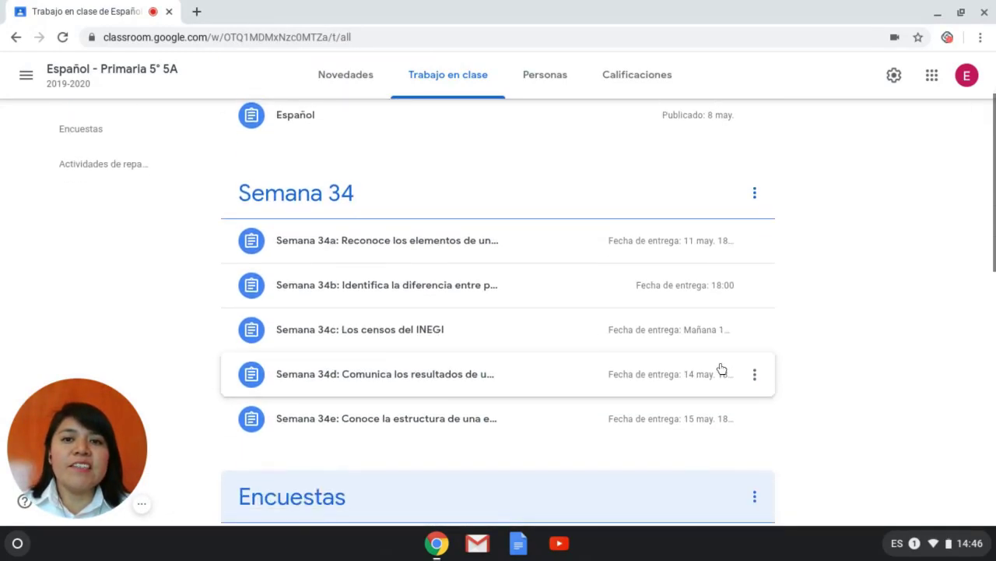
scroll(724, 372, down, 8)
scroll(701, 370, up, 4)
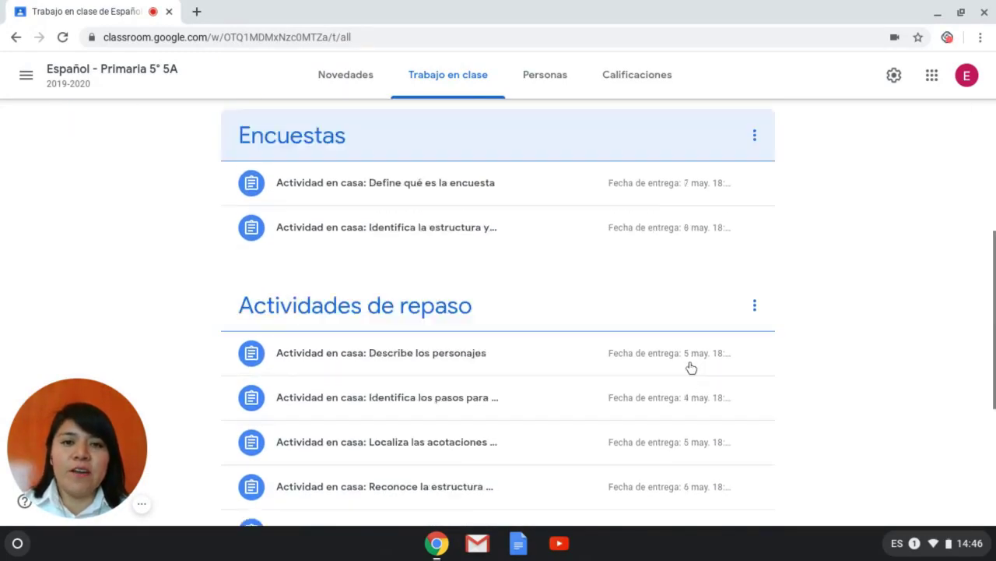
scroll(691, 367, up, 6)
scroll(670, 358, down, 2)
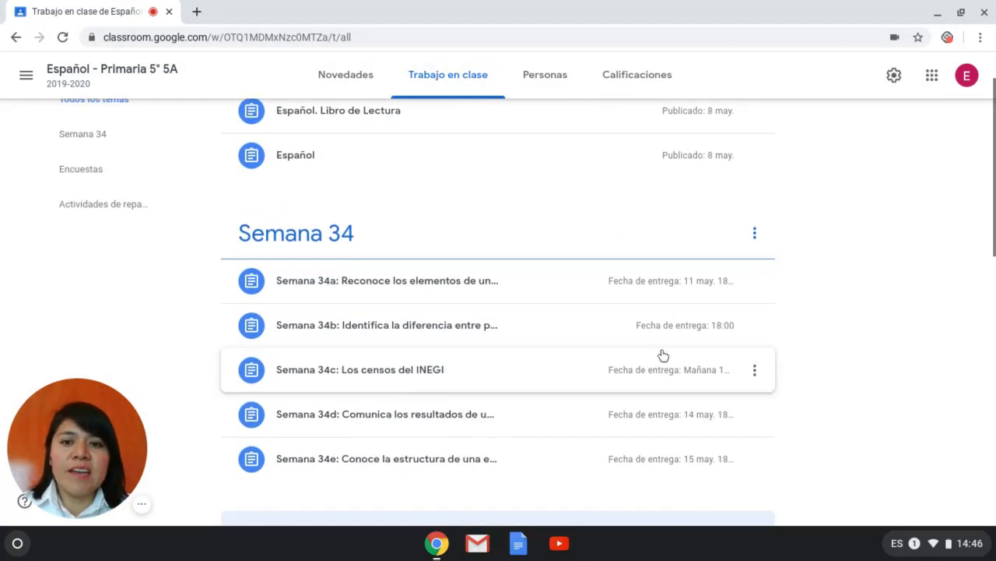
scroll(662, 355, down, 2)
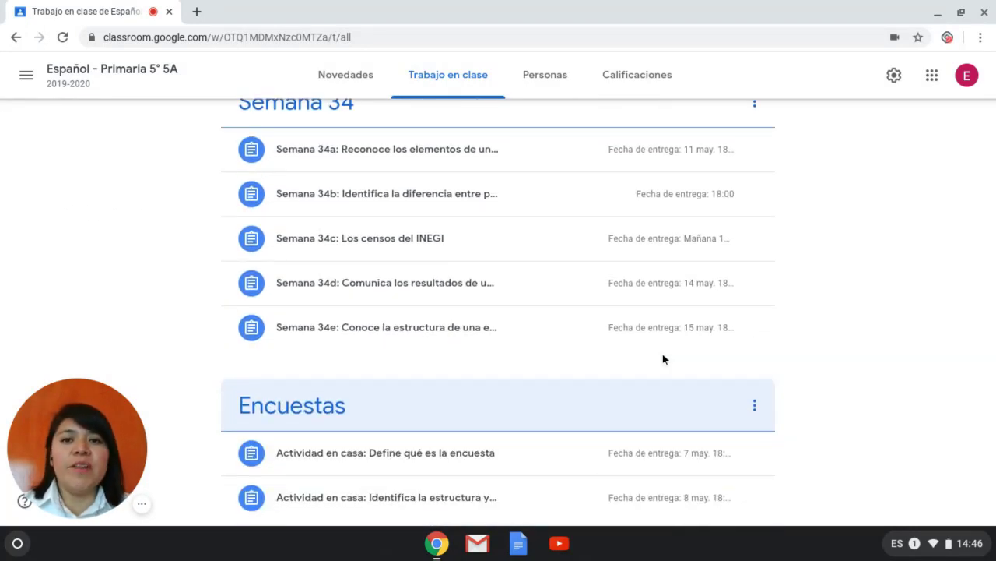
scroll(633, 363, down, 5)
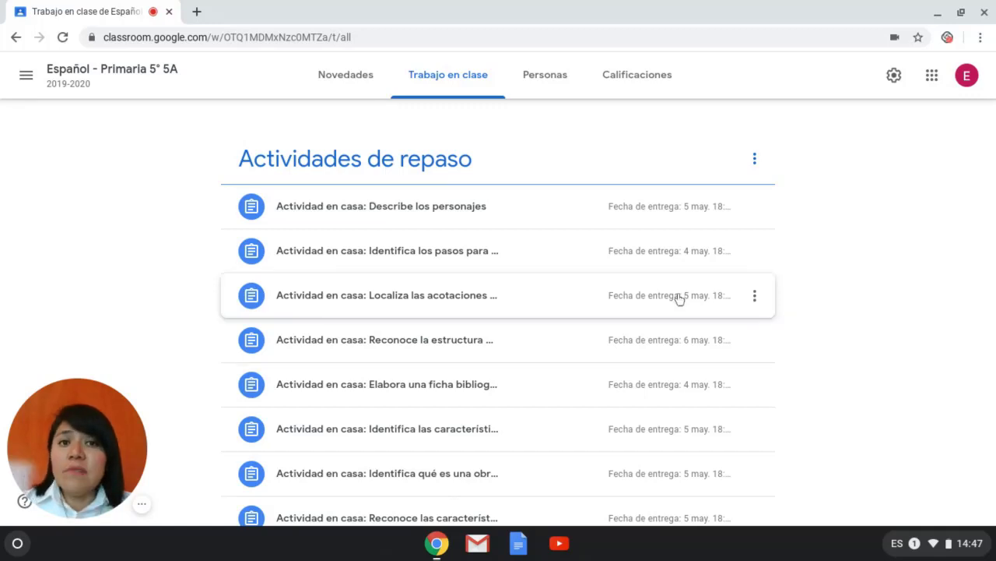
- Remove the due date from the assignment "Actividad en casa: Describe los personajes" in "Actividades de repaso" and save it
click(755, 207)
click(673, 247)
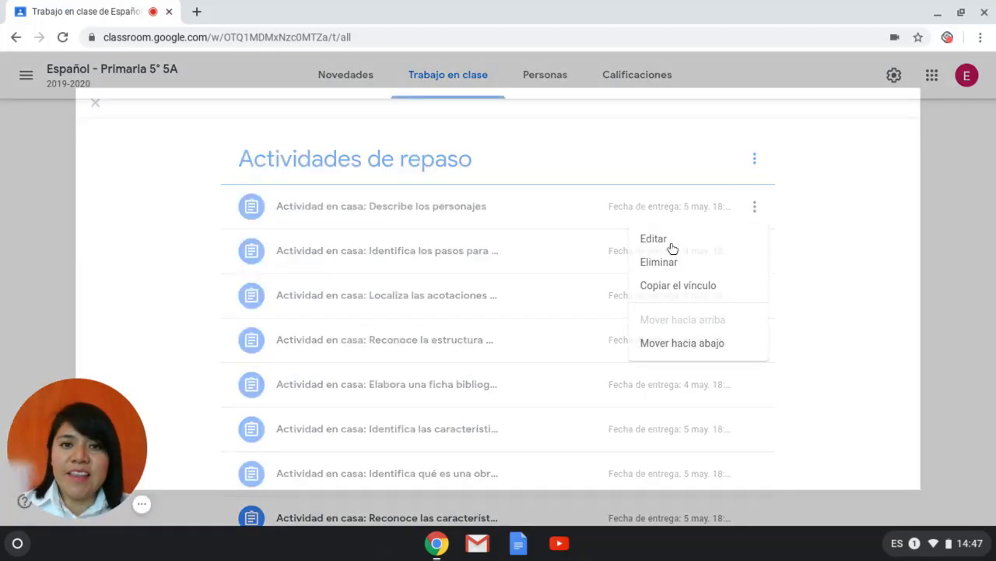
click(968, 301)
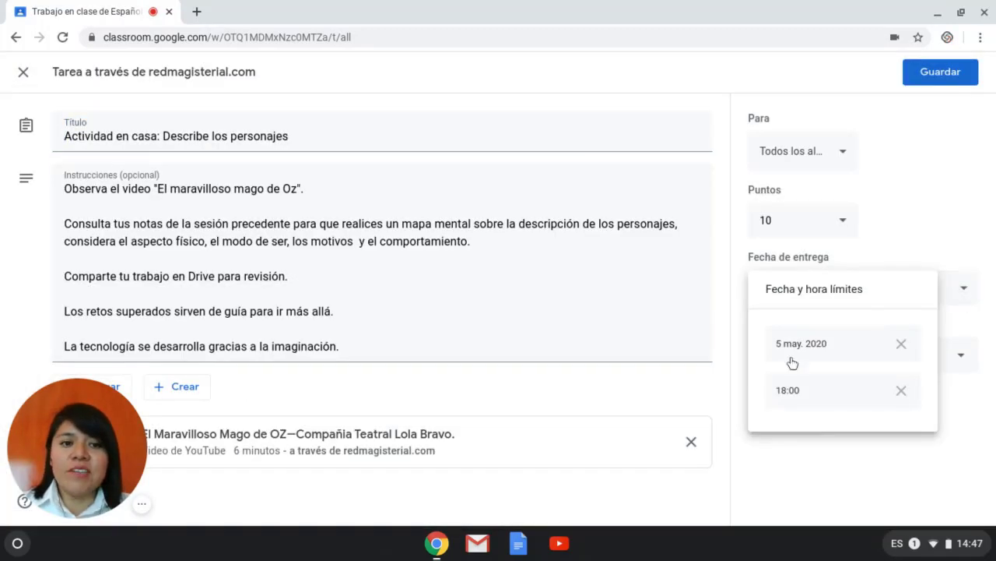
click(900, 344)
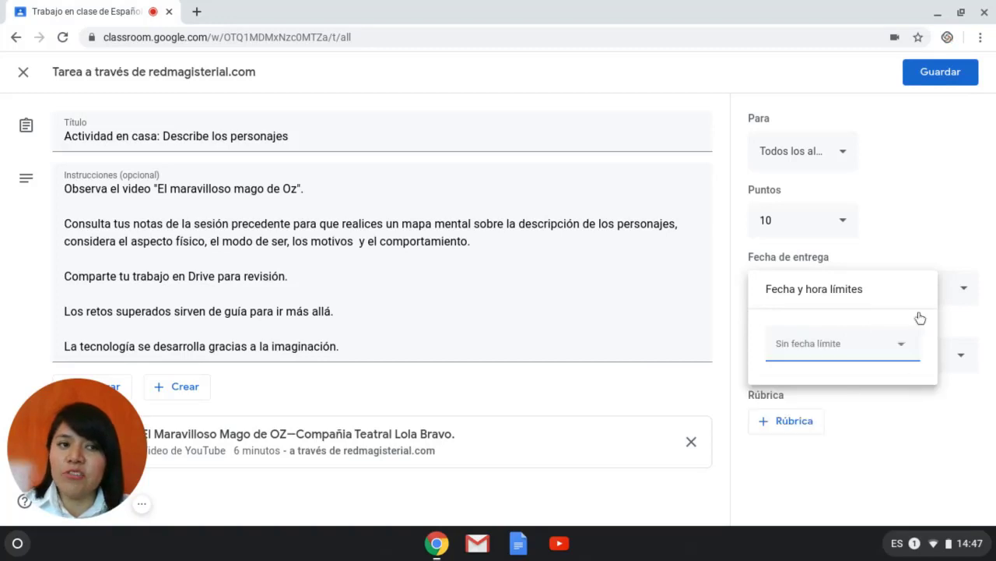
click(926, 73)
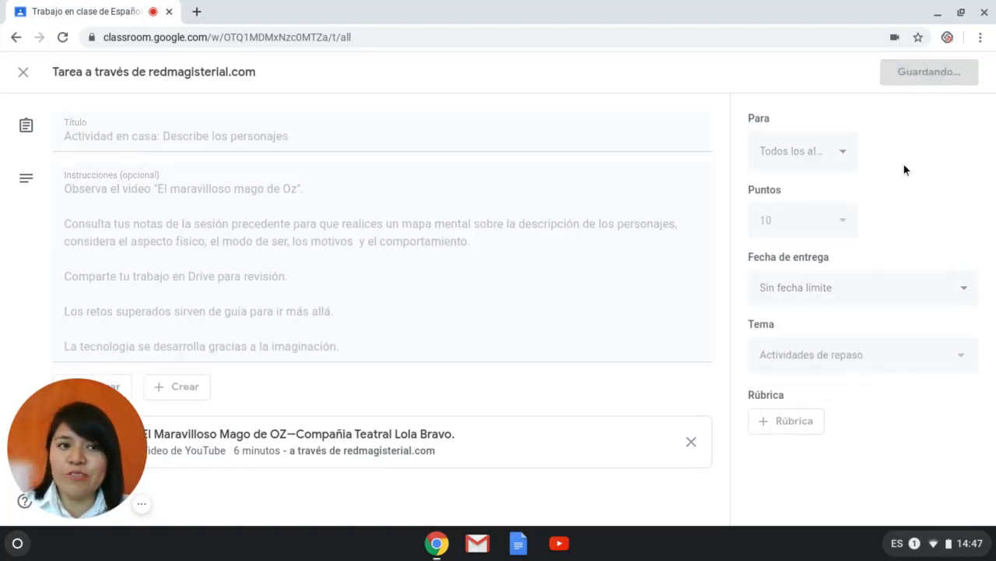
click(755, 250)
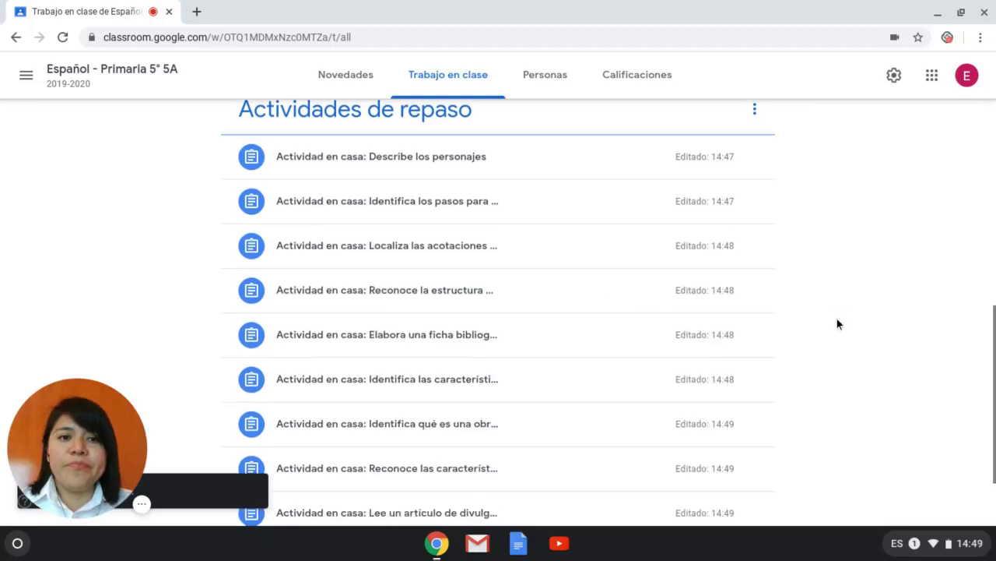
scroll(836, 317, down, 3)
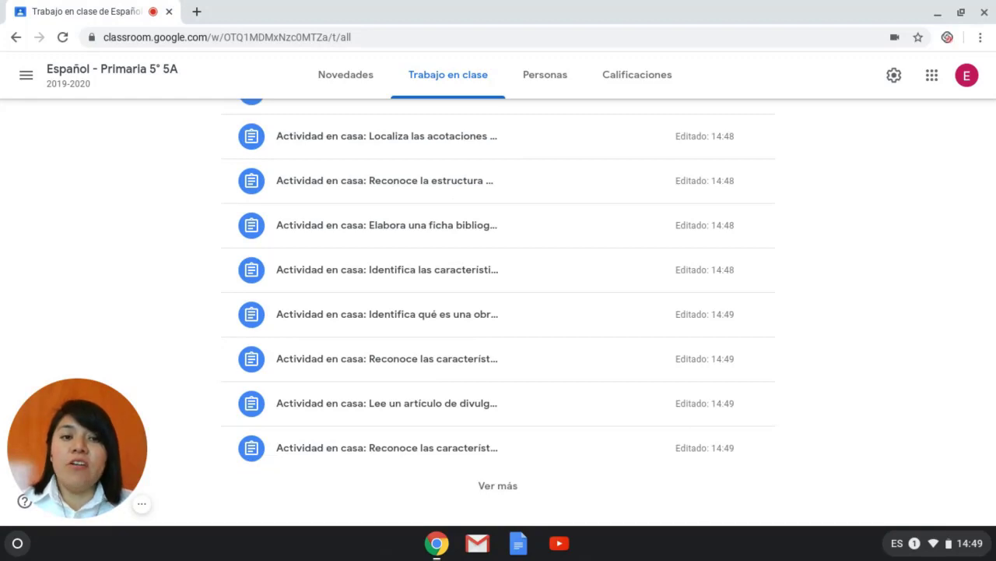
click(26, 75)
click(79, 118)
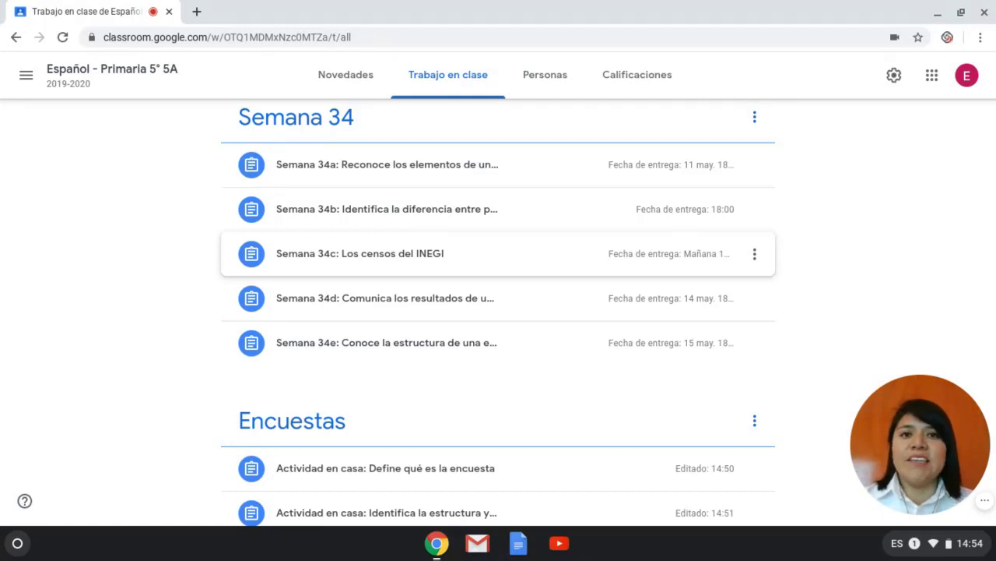
- Edit the assignment "Semana 34a: Reconoce los elementos de un reporte de encuesta" and set its due date to 18 May 2020
click(754, 164)
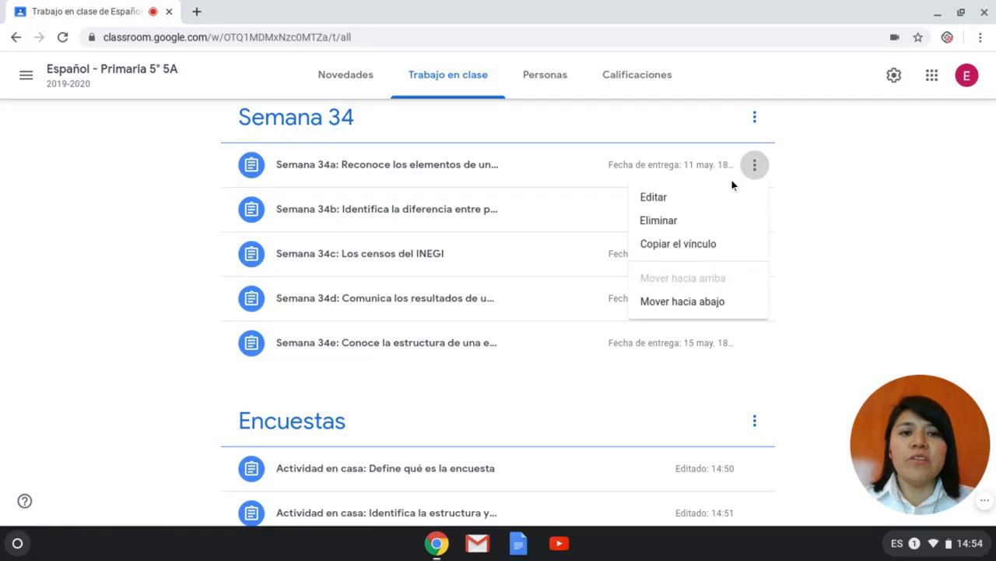
click(674, 204)
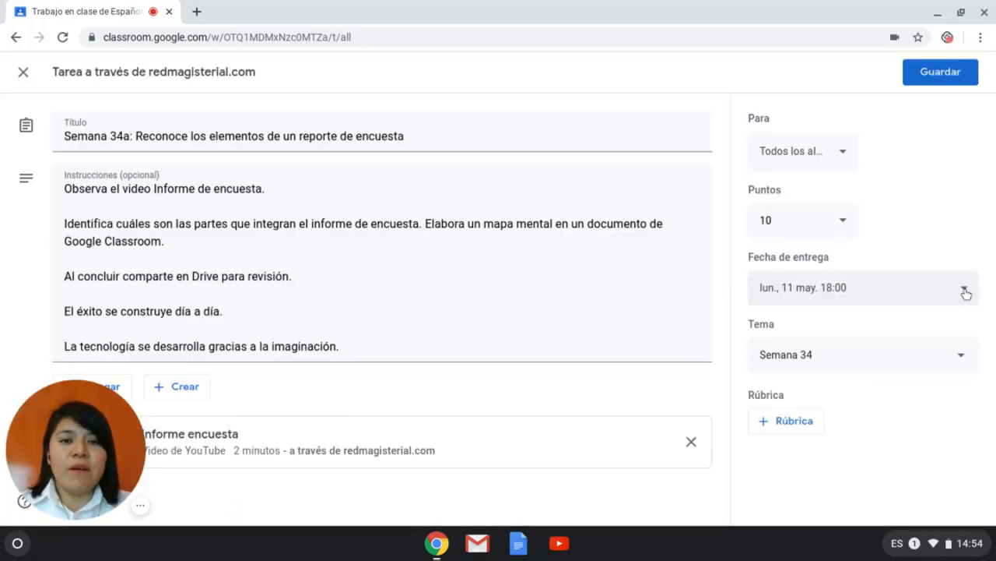
click(965, 289)
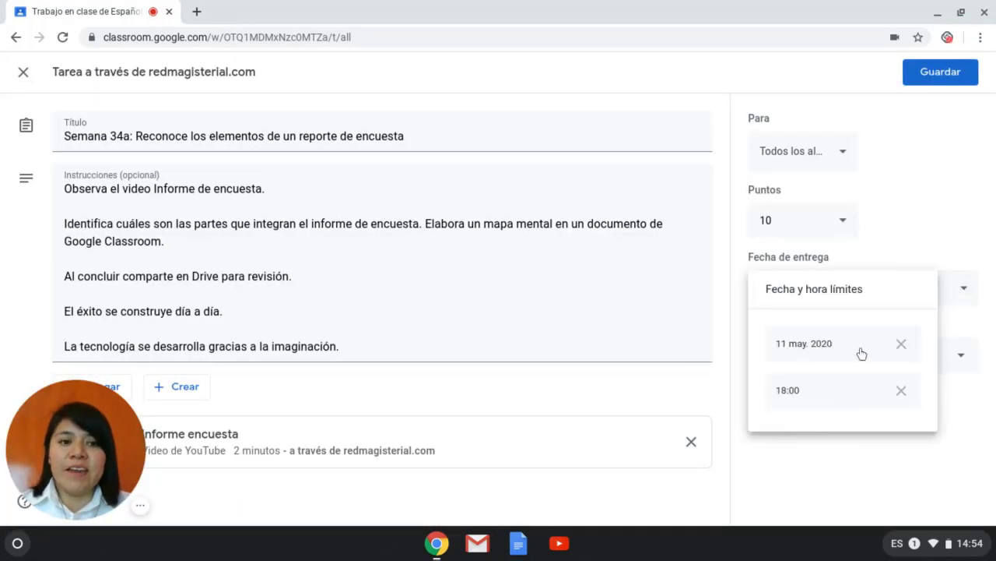
click(798, 352)
click(784, 480)
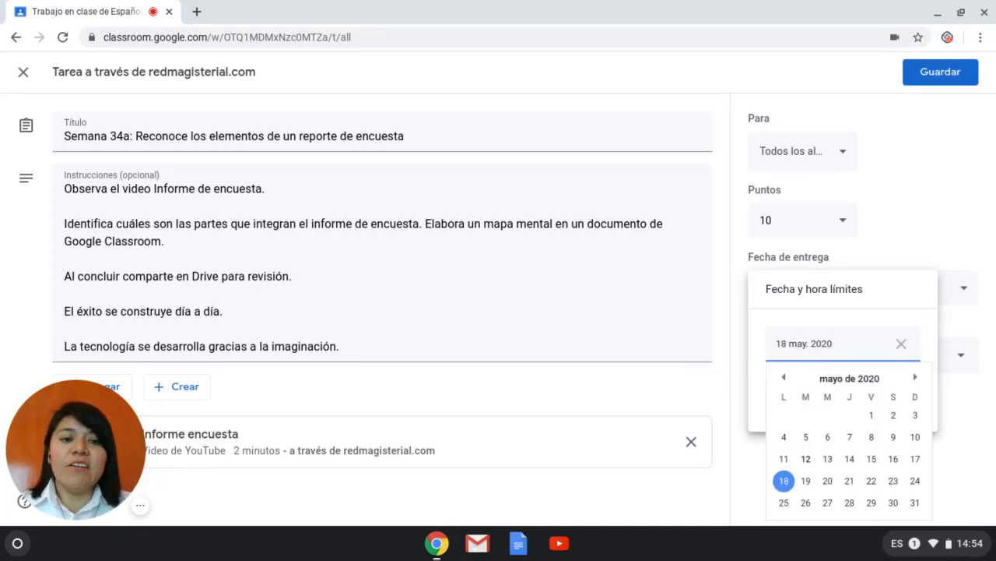
click(783, 483)
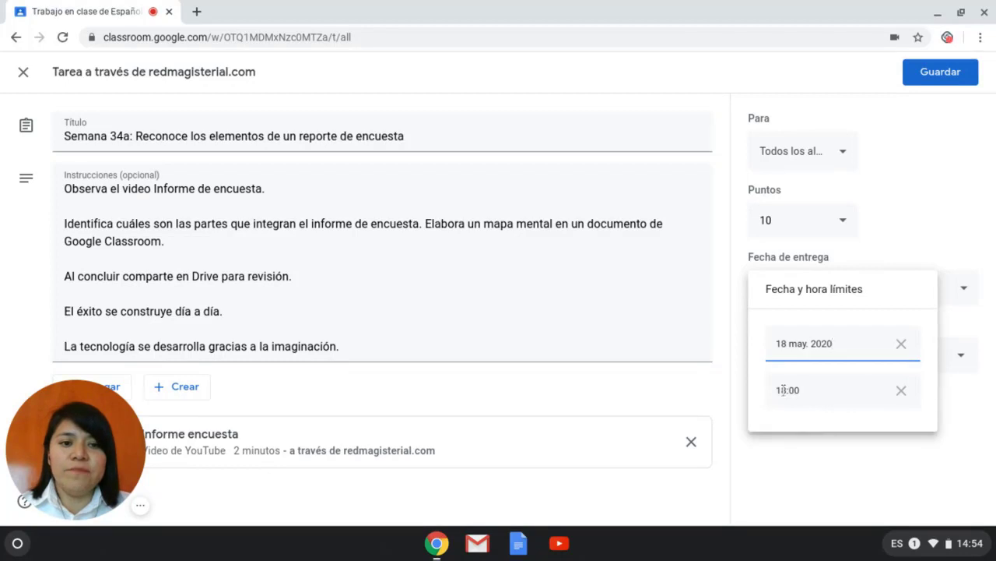
- Set the Semana 34a assignment's points to "Sin calificar", save the assignment and accept the score update
click(843, 225)
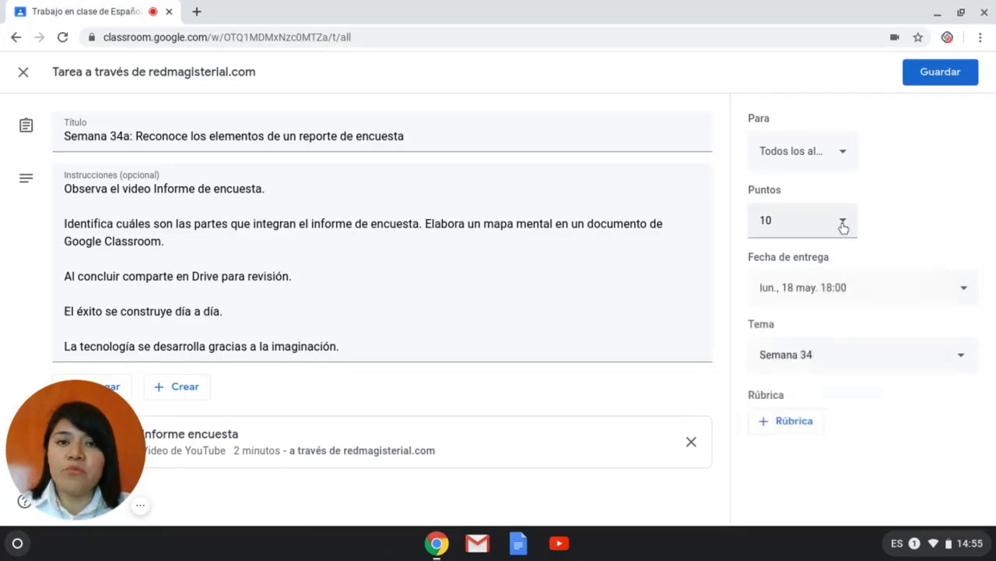
click(843, 226)
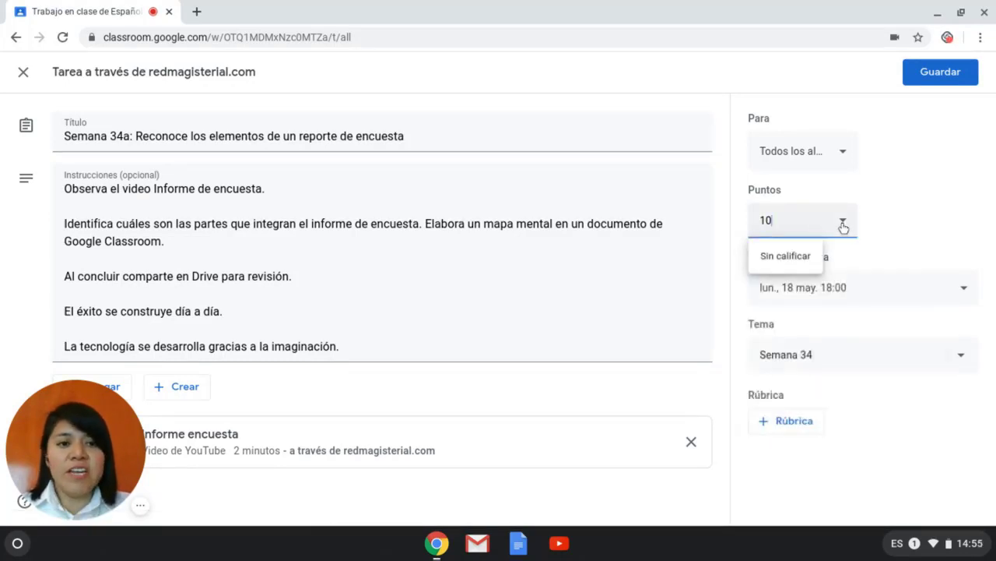
click(784, 258)
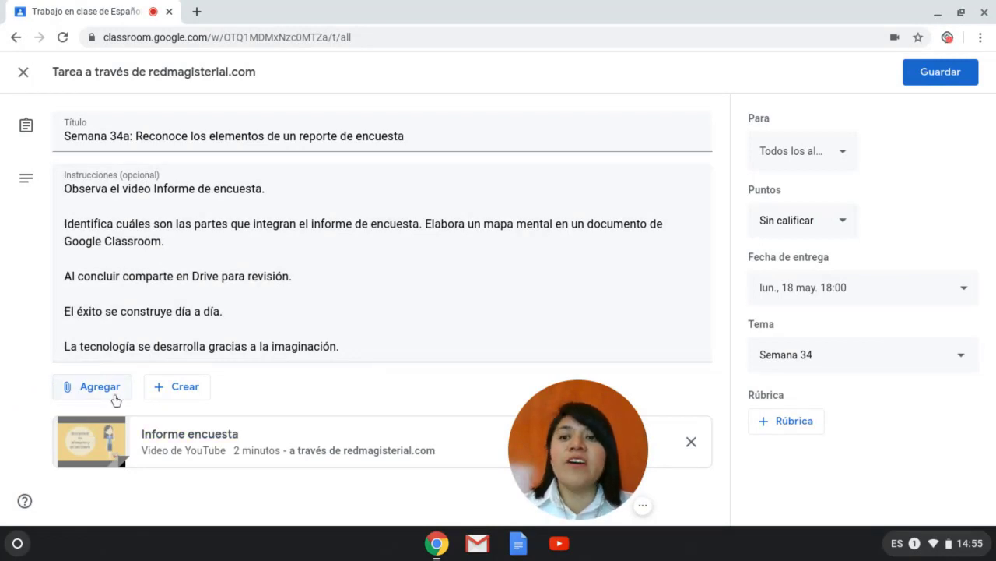
click(91, 386)
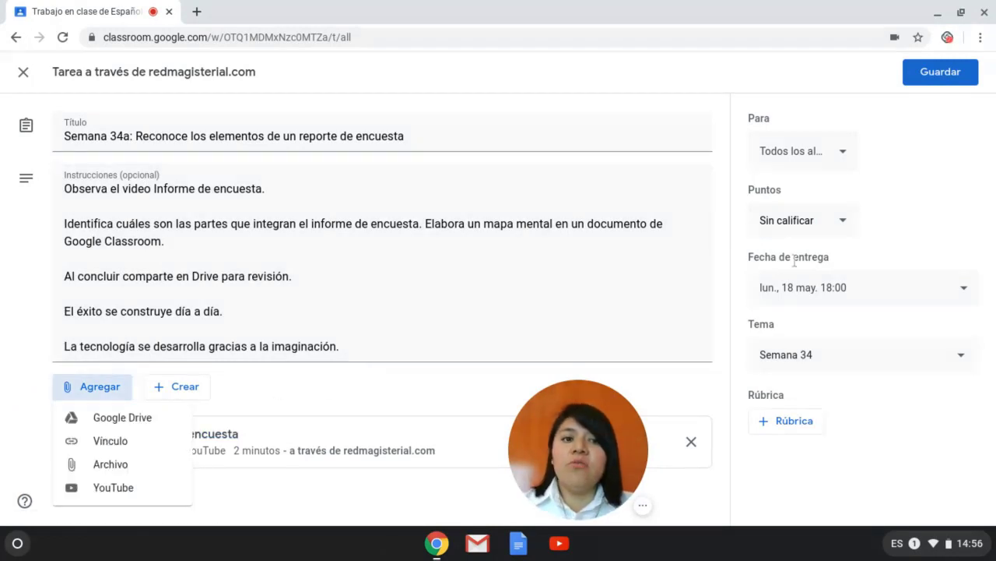
click(934, 82)
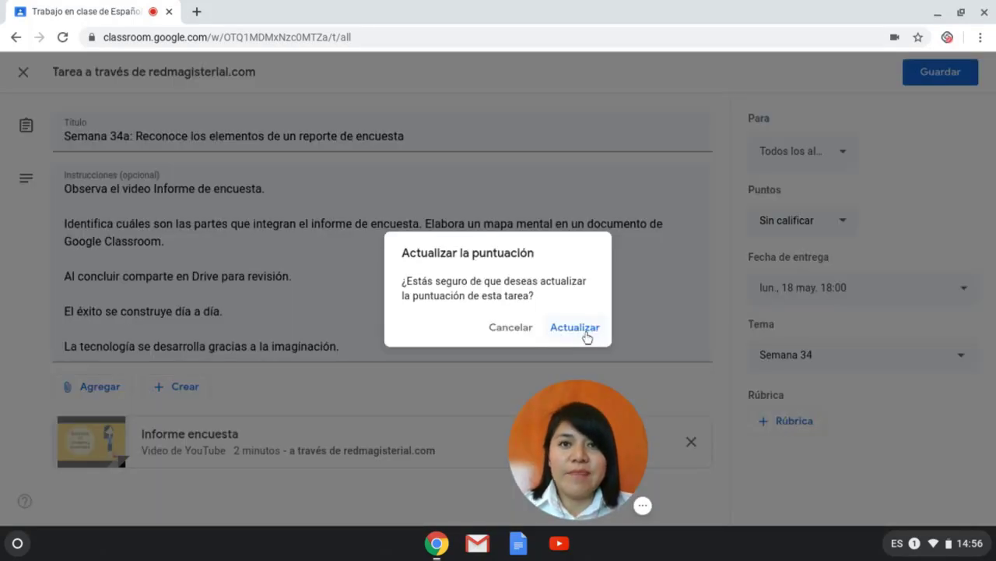
click(587, 333)
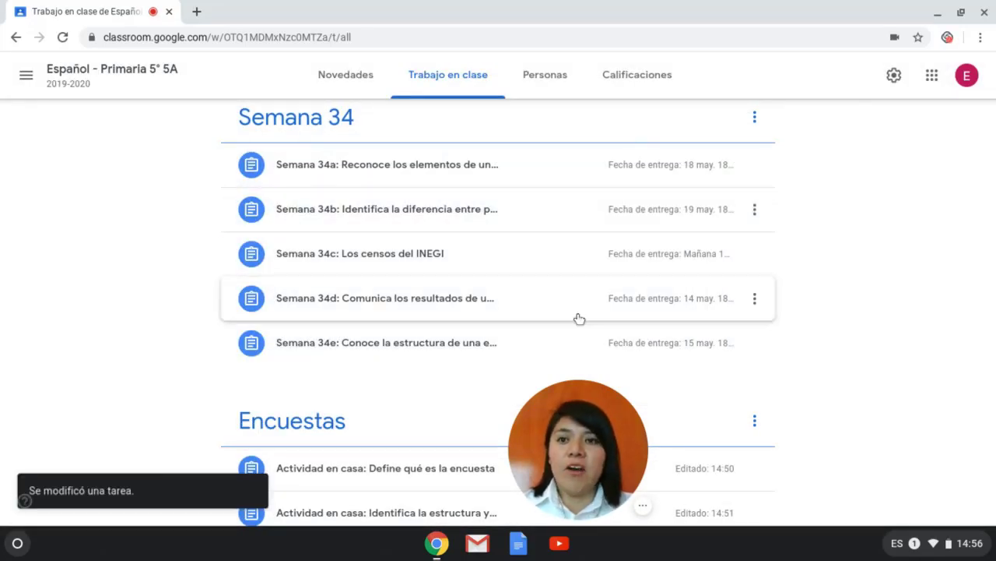
- View the Classroom calendar for all classes and advance to the week following 11–17 May 2020
click(24, 78)
click(42, 120)
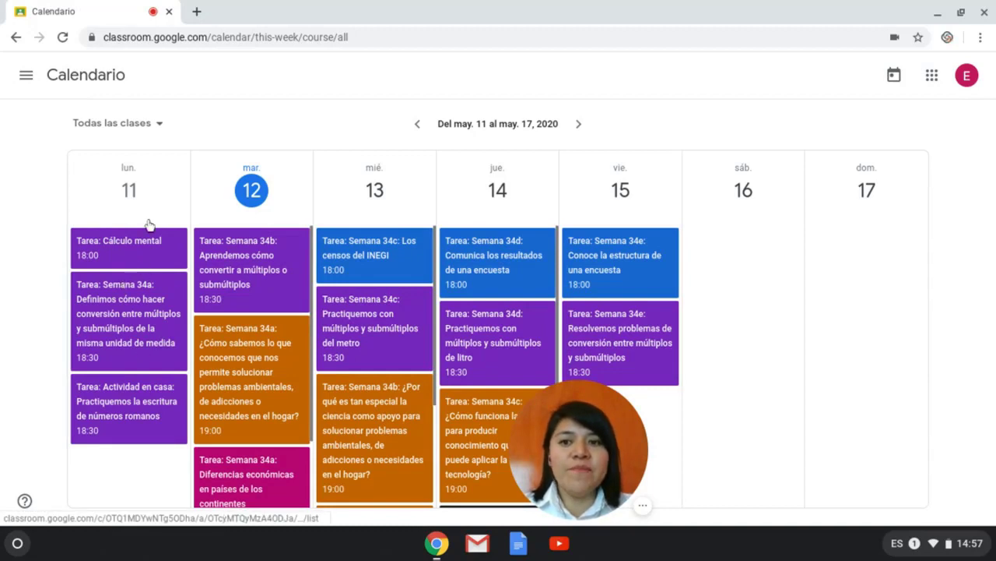
click(578, 125)
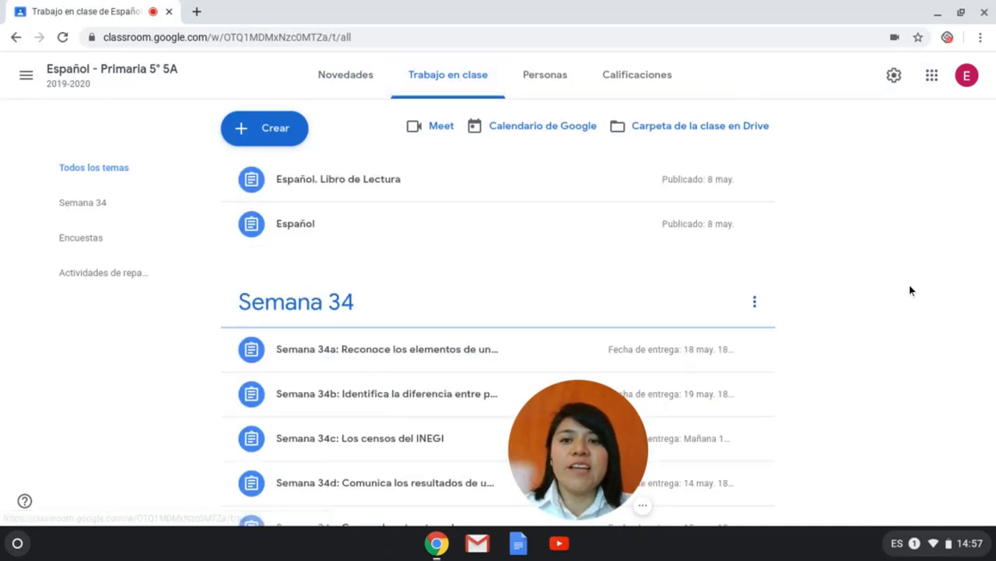
- Open the options of the assignment "Actividad en casa: Describe los personajes" under the "Actividades de repaso" topic
scroll(909, 288, down, 1)
scroll(906, 282, down, 1)
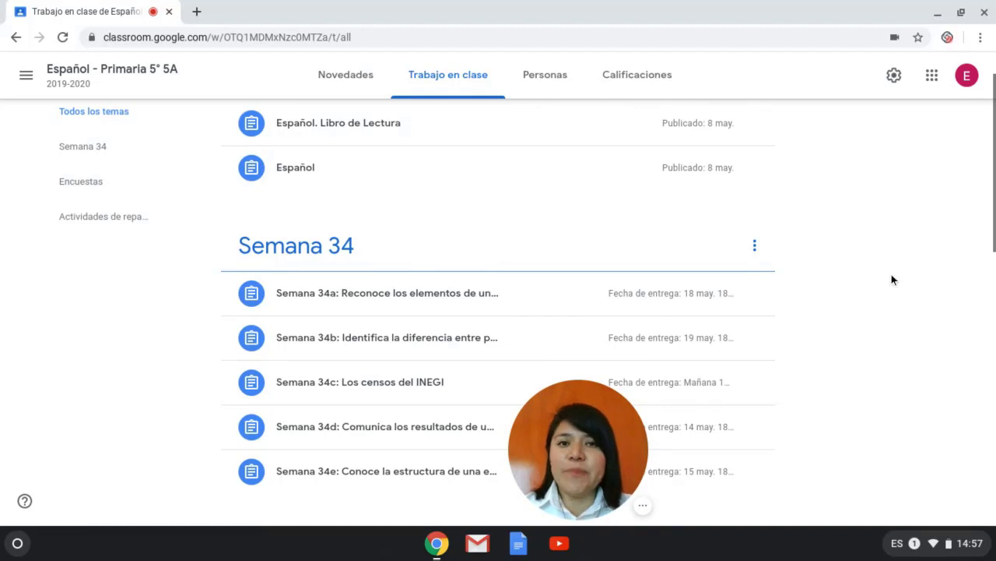
scroll(890, 278, down, 2)
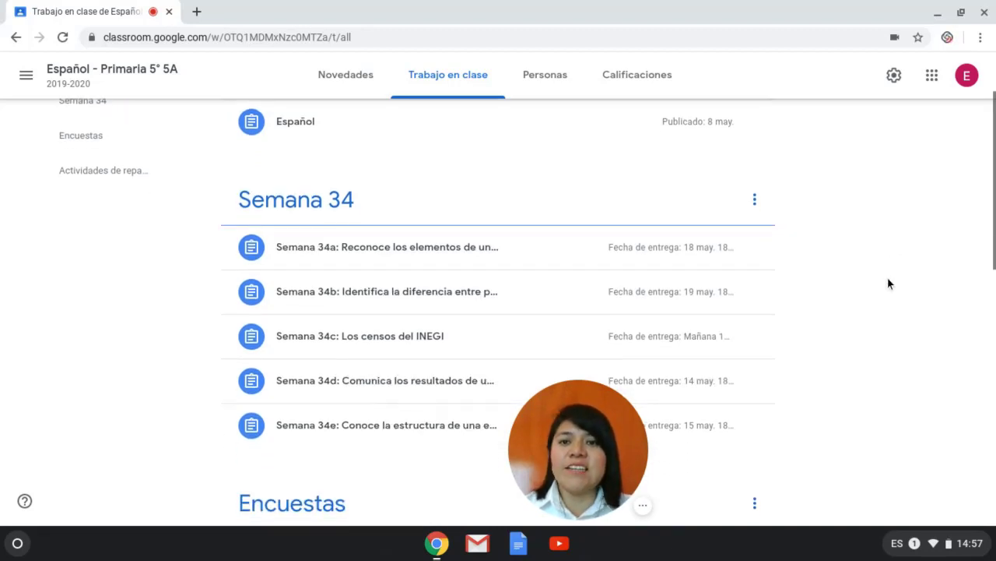
scroll(886, 276, down, 3)
scroll(883, 276, down, 10)
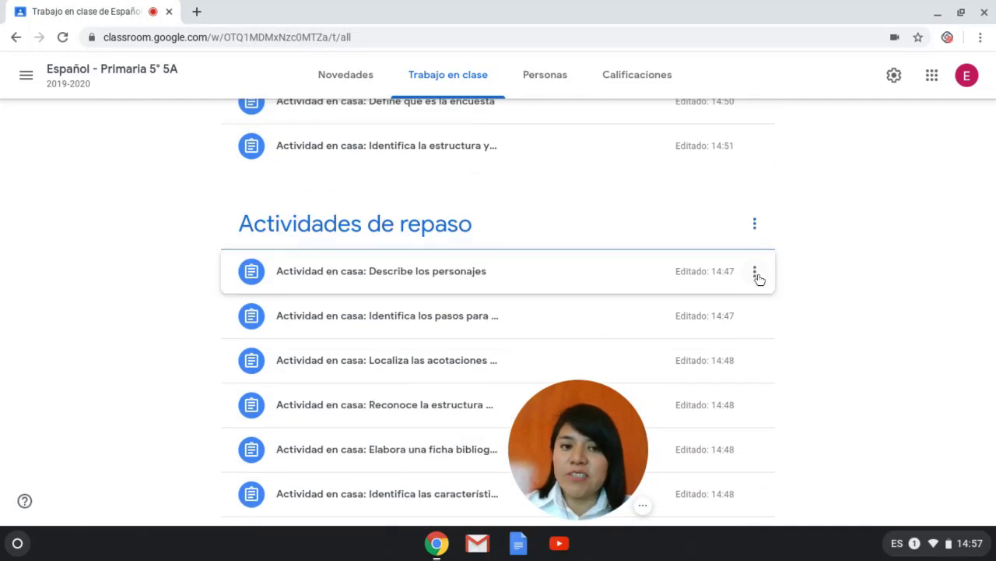
click(754, 271)
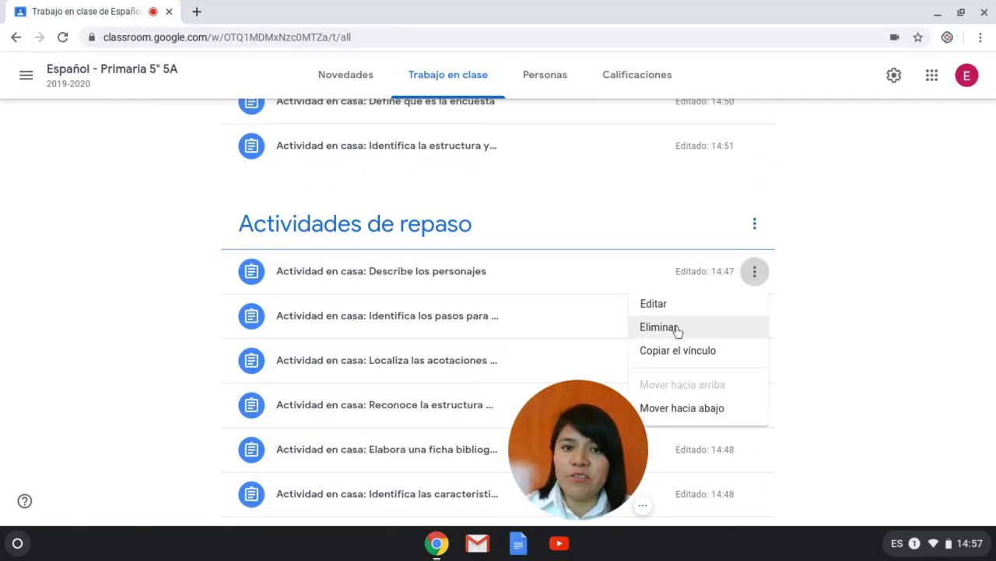